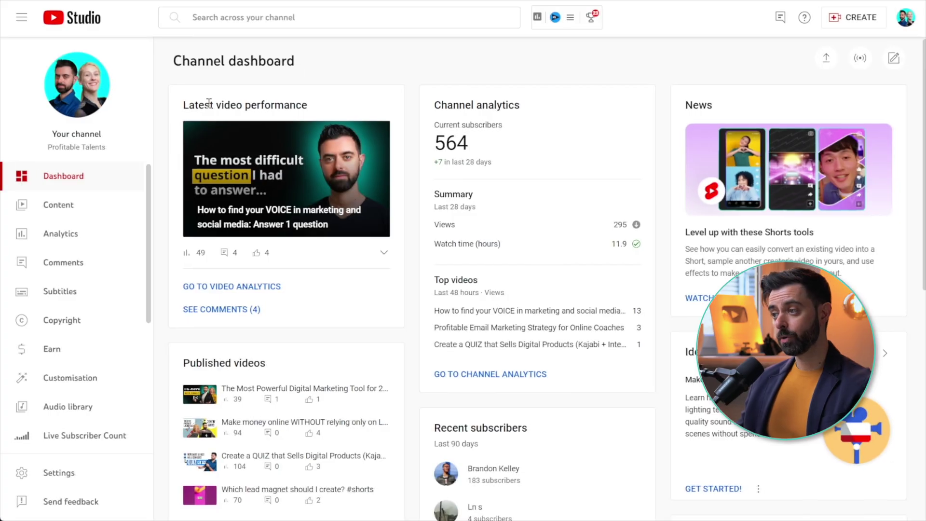
Start scheduling a live stream from the channel dashboard, using new settings instead of reusing those of the previous stream
left_click(853, 22)
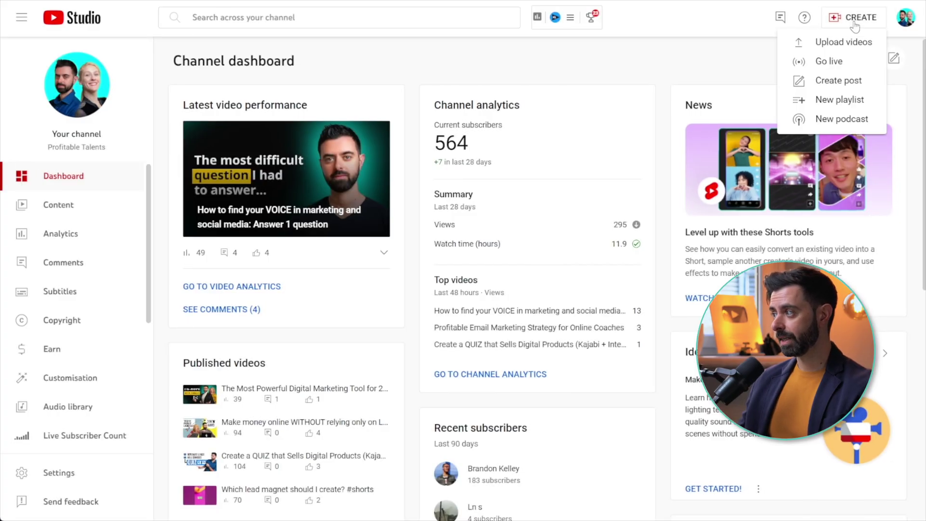
left_click(829, 62)
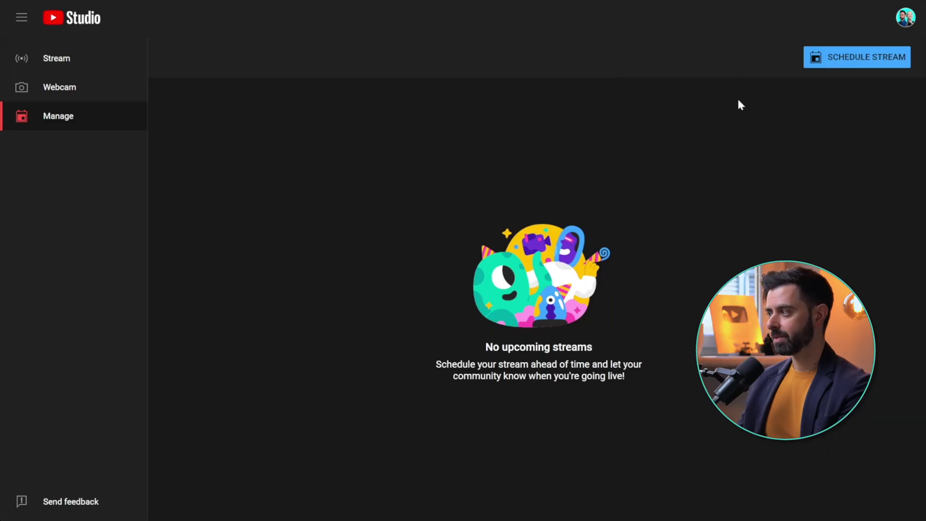
left_click(856, 66)
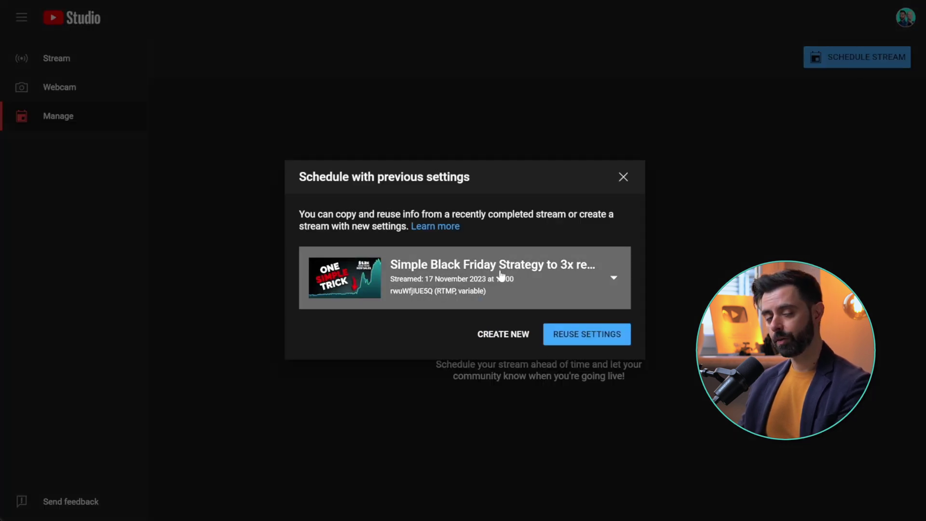
left_click(501, 335)
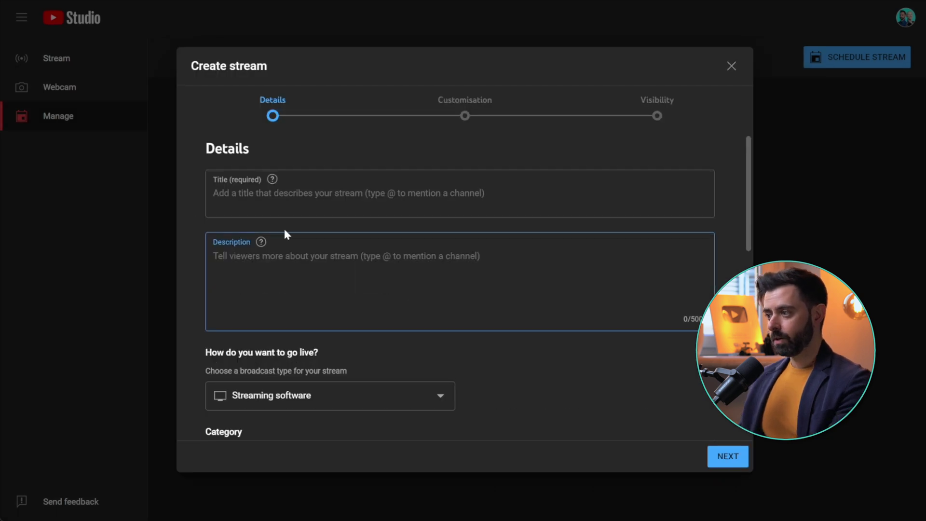
Choose Streaming software as the broadcast type, review the remaining stream details and continue to the customisation stage
left_click(322, 399)
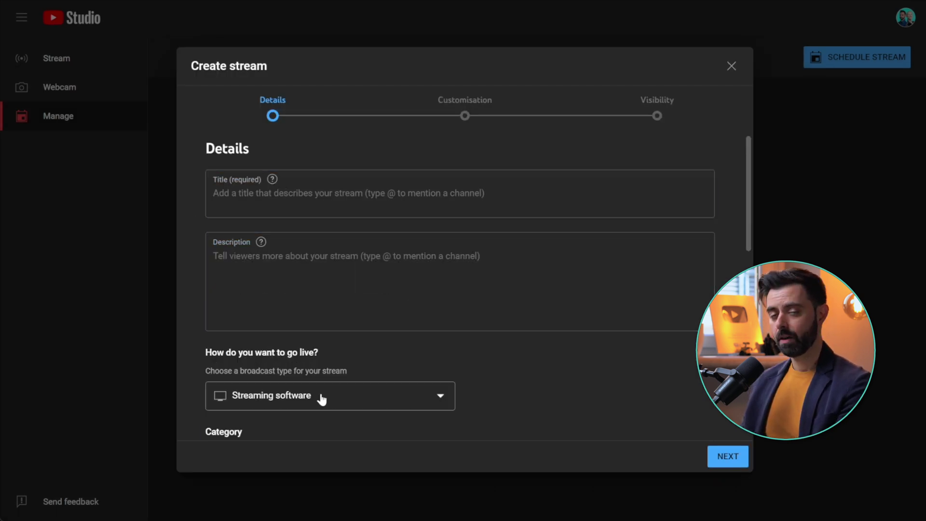
left_click(322, 399)
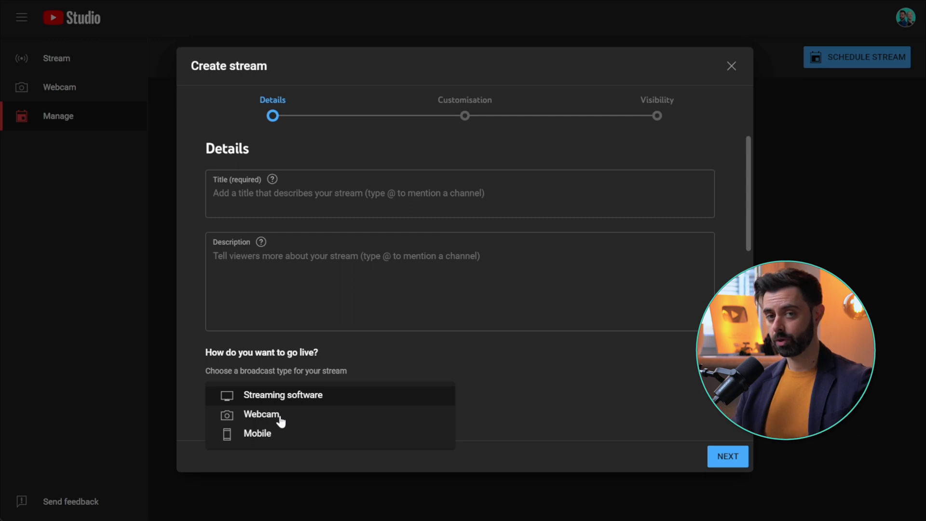
left_click(290, 395)
scroll(372, 200, "down", 5)
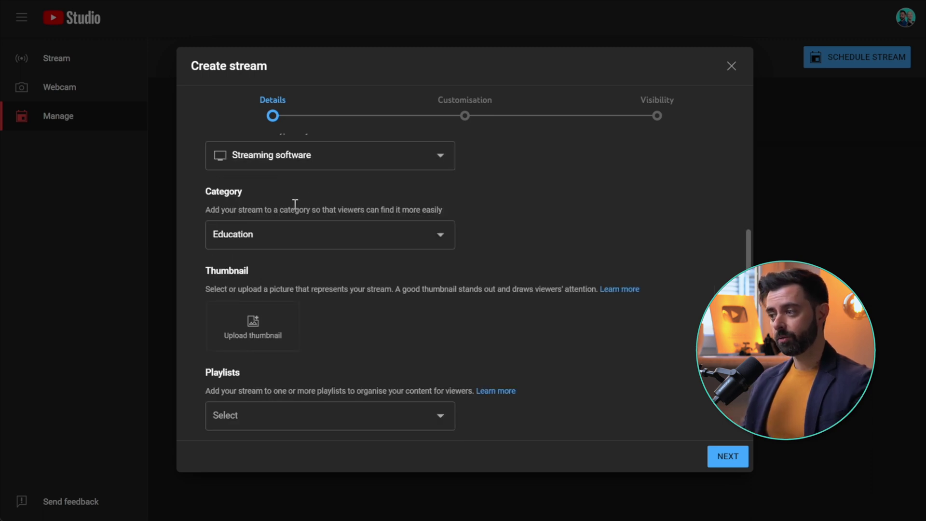
scroll(252, 318, "down", 2)
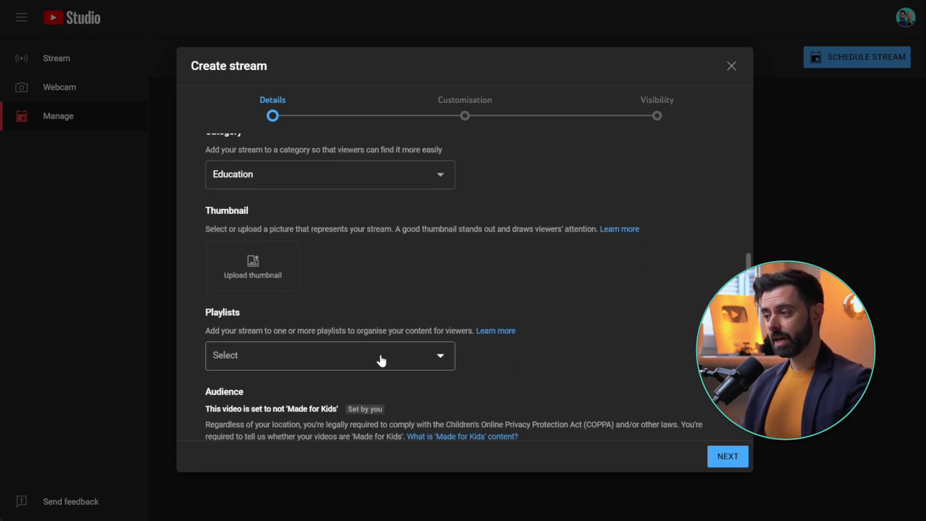
scroll(531, 337, "down", 4)
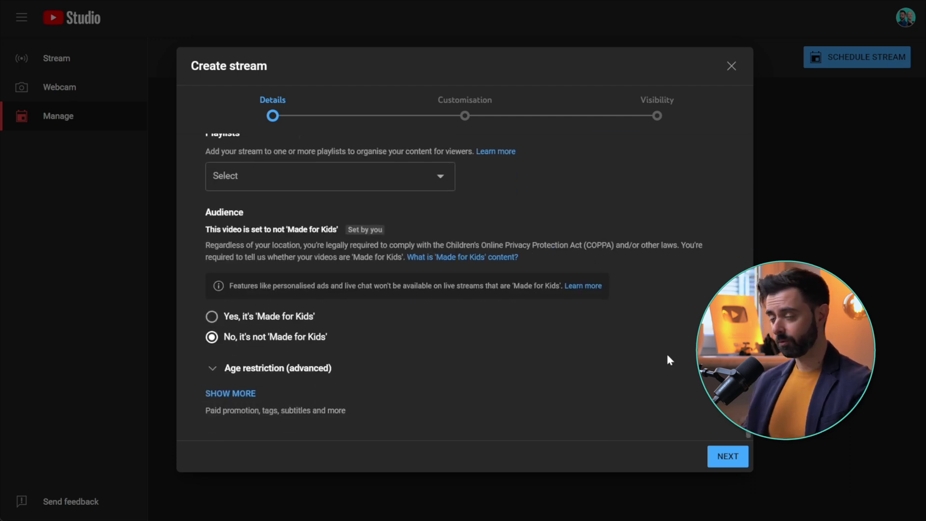
left_click(729, 463)
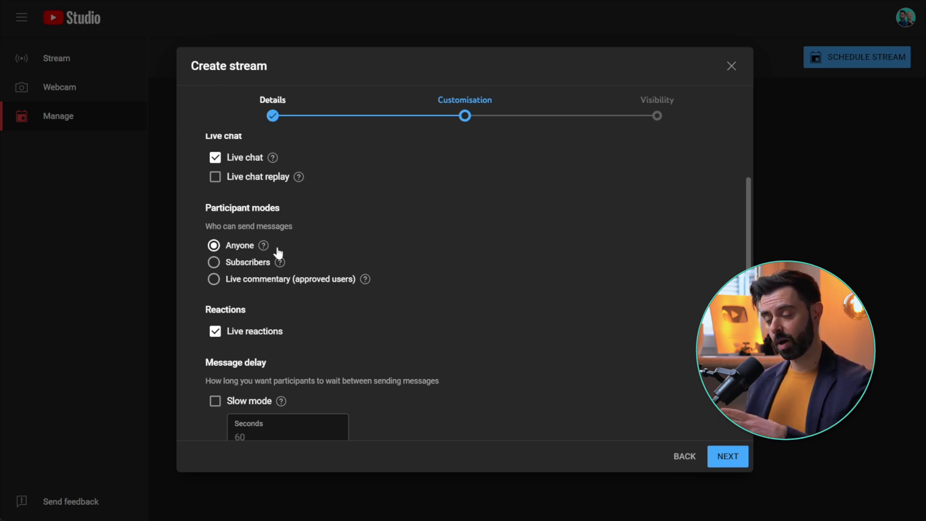
Accept the chat and reaction customisation and set the stream's visibility to Unlisted
scroll(270, 262, "down", 2)
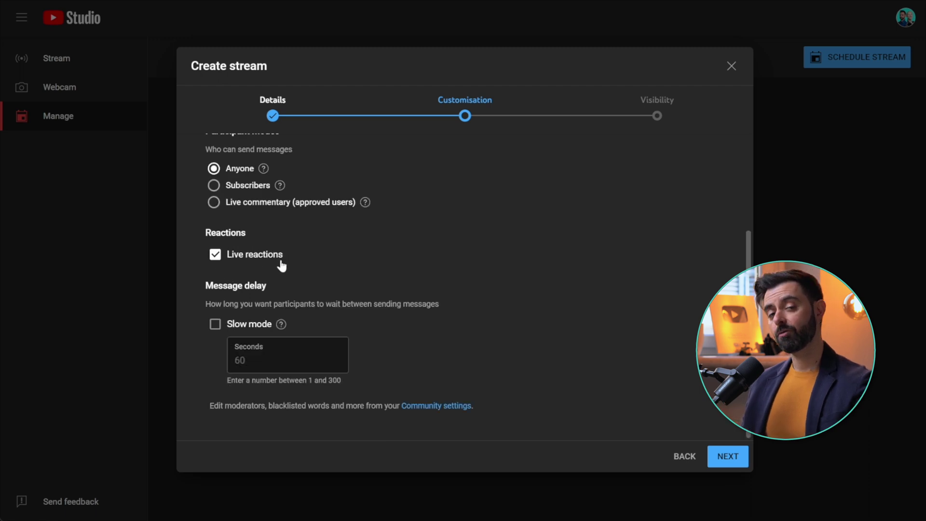
left_click(727, 460)
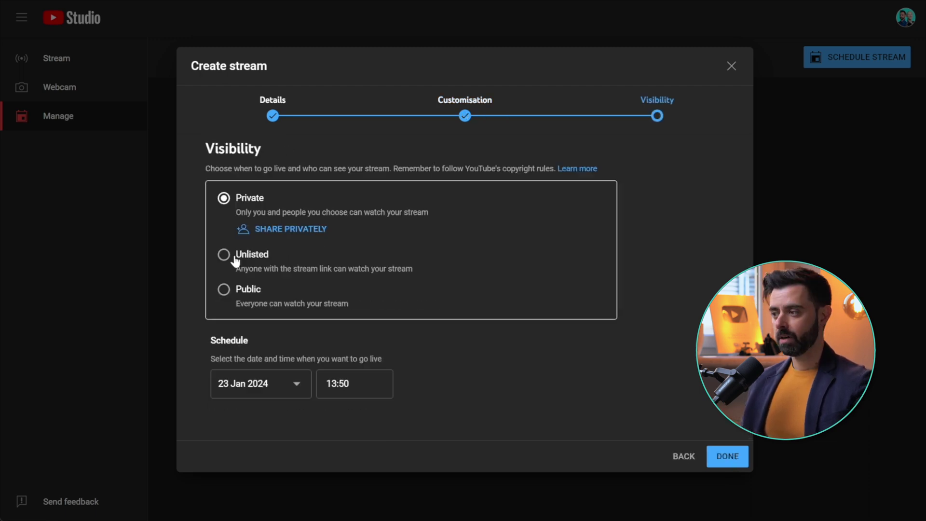
left_click(259, 260)
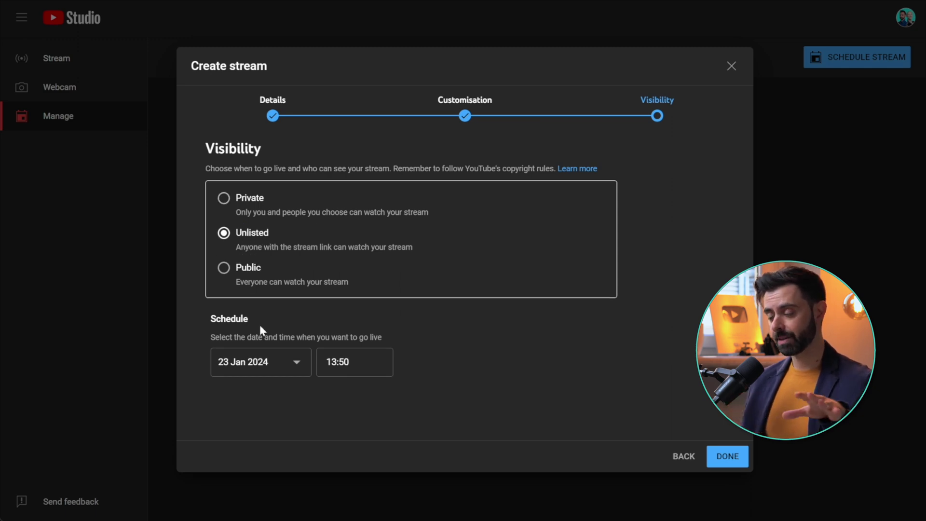
Schedule the stream for 6 Mar 2024 at 18:00
left_click(278, 362)
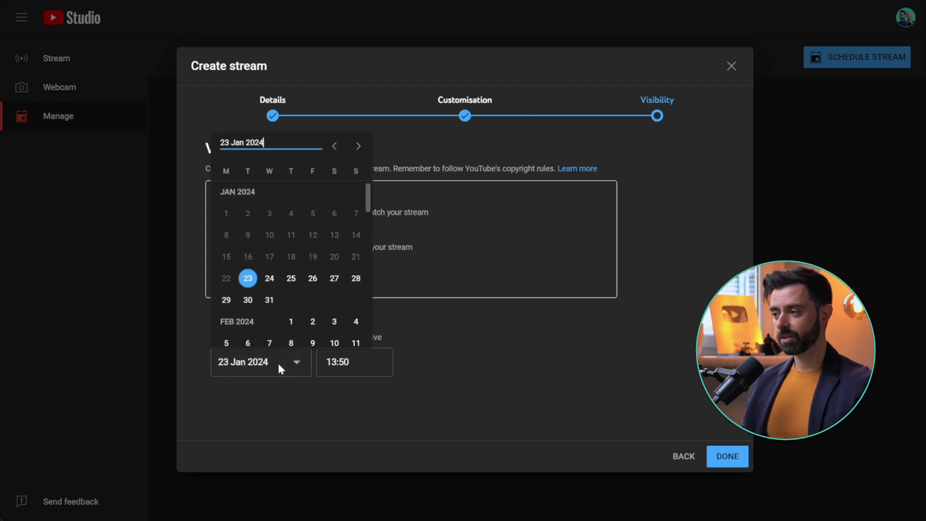
scroll(362, 211, "down", 5)
scroll(368, 212, "up", 3)
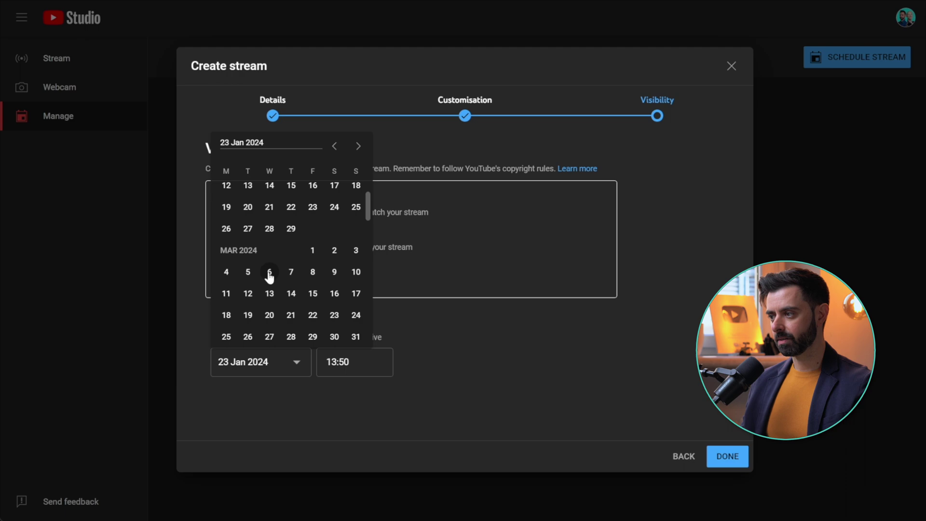
left_click(269, 271)
left_click(355, 361)
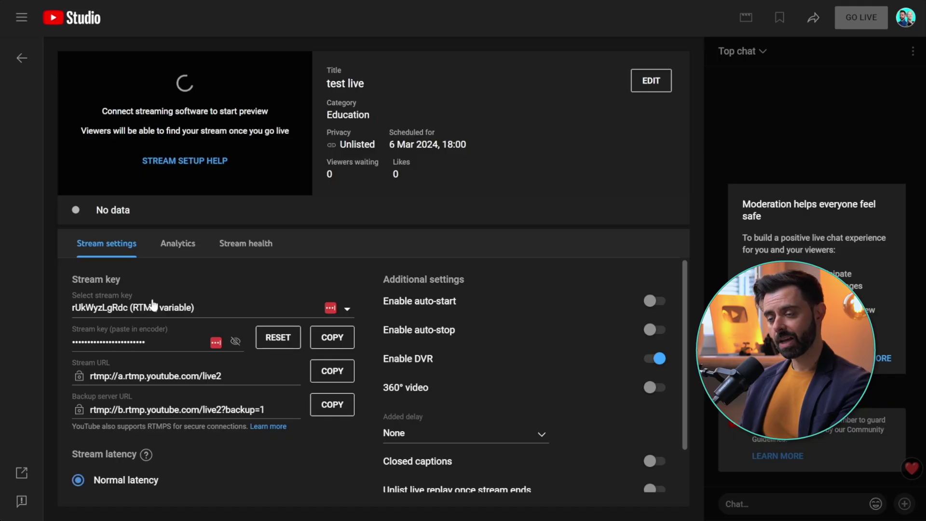
Begin a new stream key with the name "test" and description "test", keeping the RTMP (Default) protocol
left_click(347, 310)
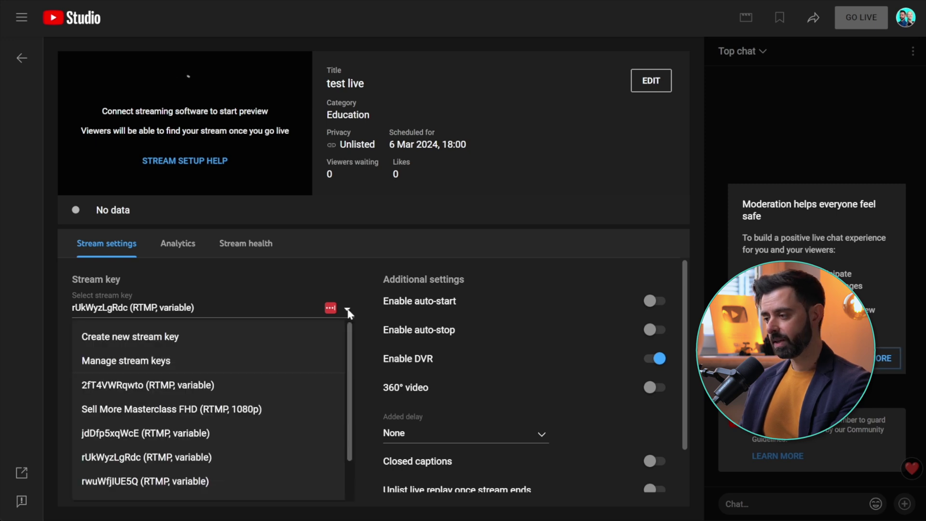
left_click(155, 337)
left_click(347, 150)
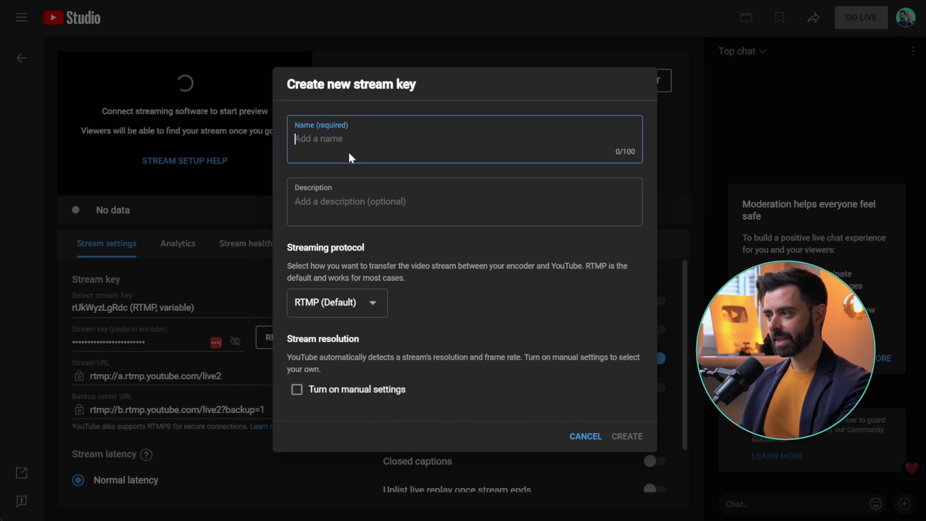
type("test")
left_click(372, 198)
type("test")
left_click(372, 302)
left_click(427, 303)
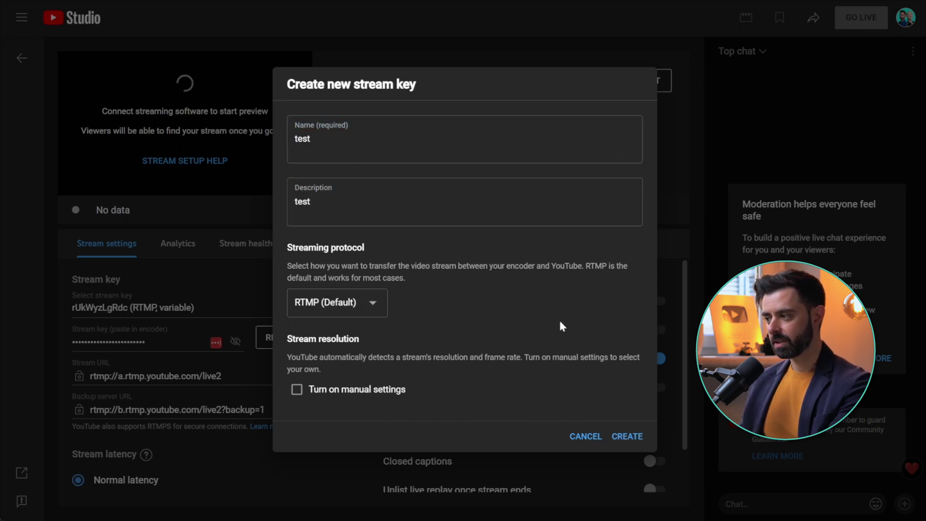
Enable manual resolution settings, select 1080p (3,000–6,000 Kbps) and create the stream key
left_click(297, 389)
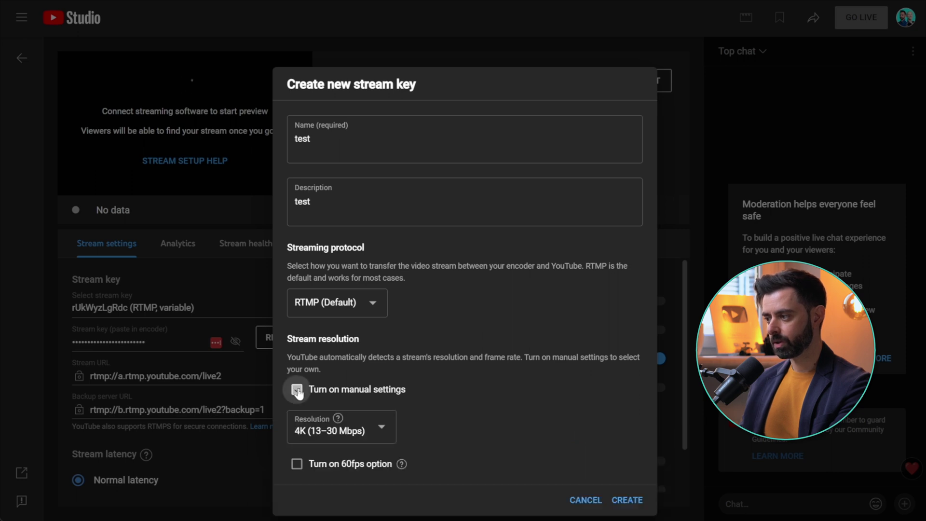
left_click(384, 429)
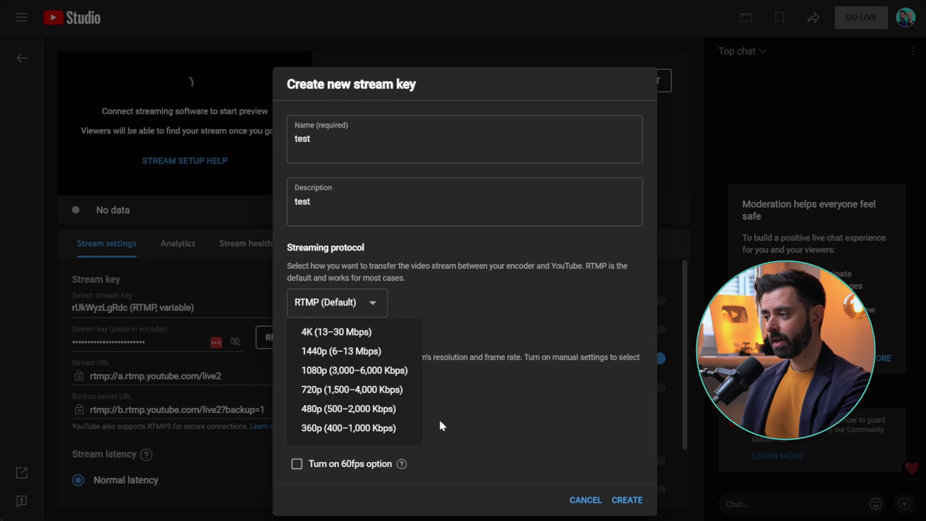
left_click(343, 375)
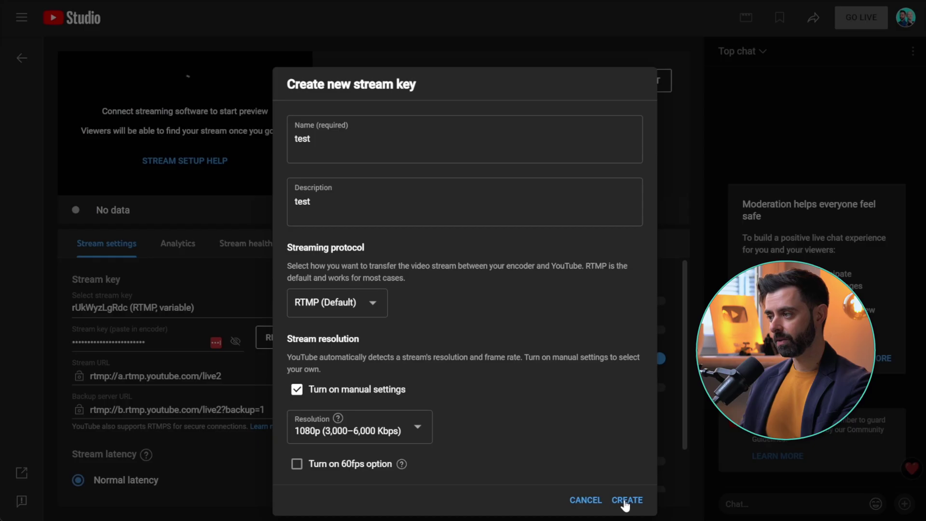
left_click(622, 499)
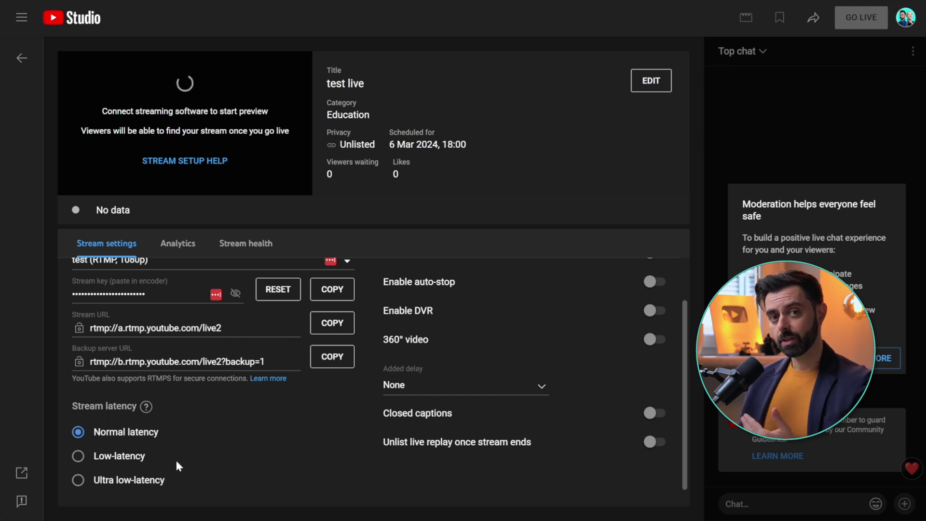
left_click(108, 457)
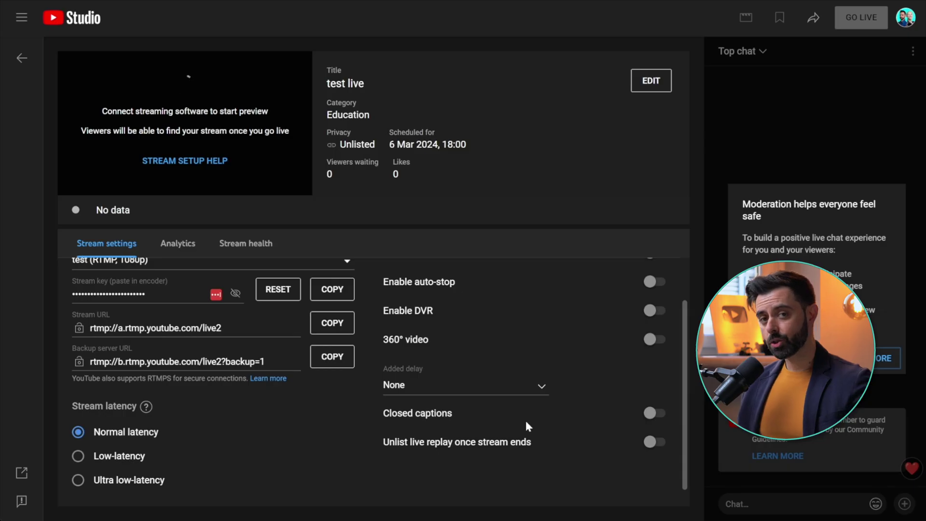
left_click(650, 415)
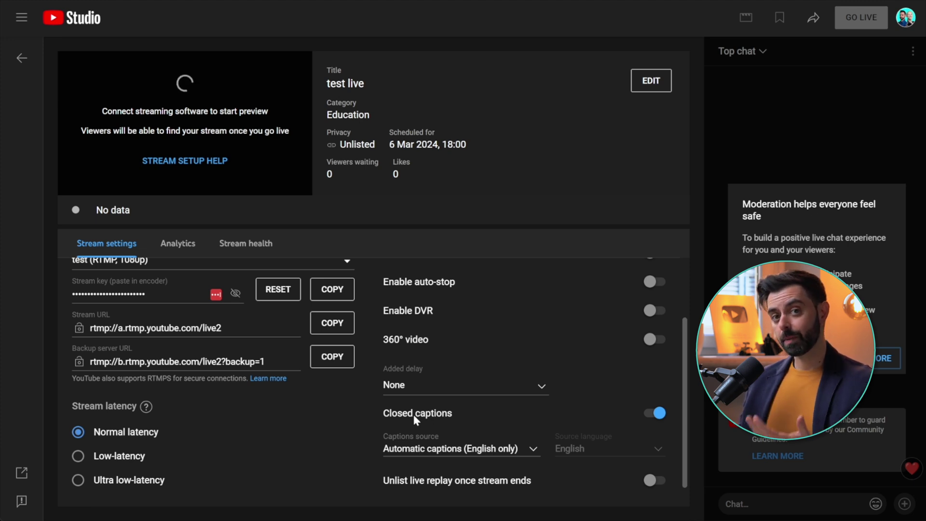
left_click(652, 413)
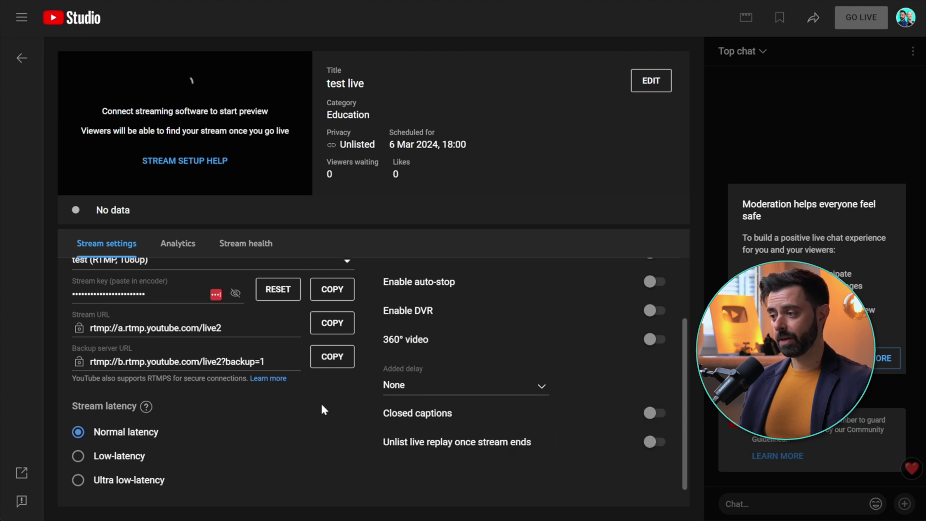
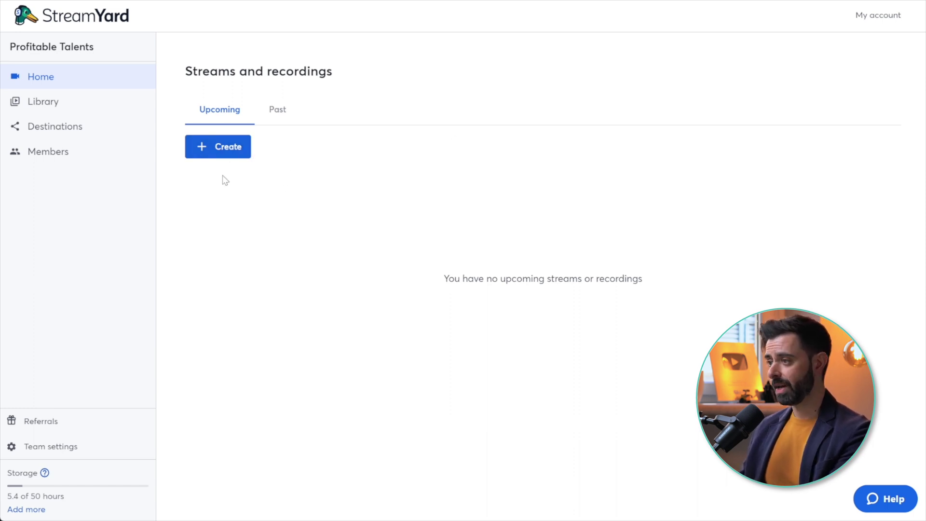
In StreamYard, set up a studio live stream titled "test 1" for the Profitable Talents YouTube channel with Unlisted privacy
left_click(221, 151)
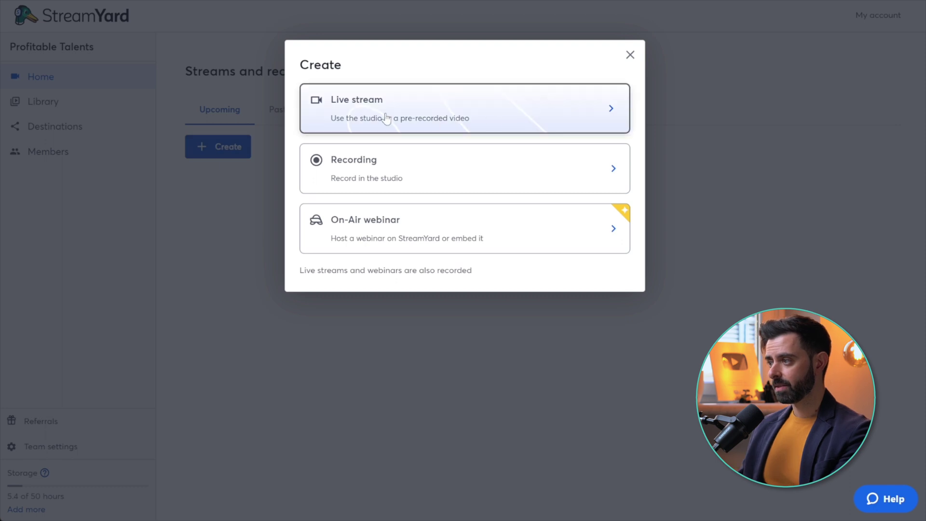
left_click(527, 115)
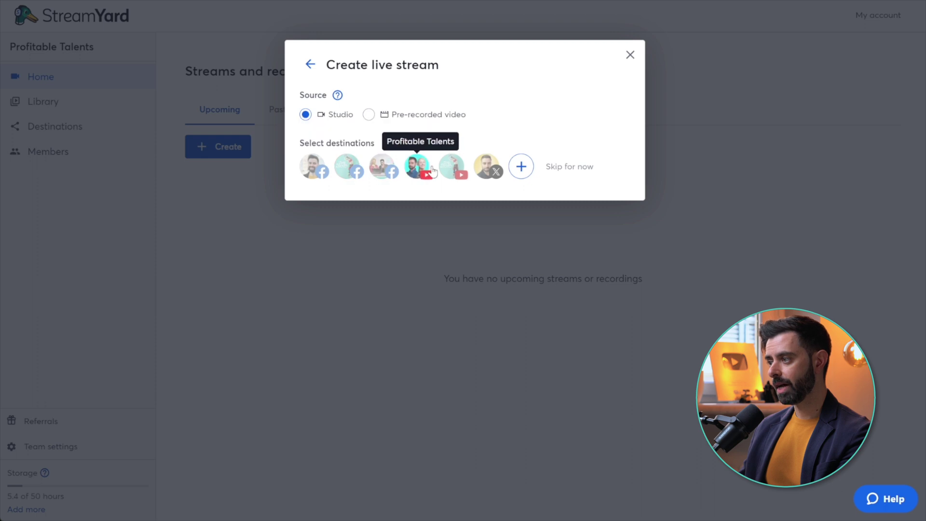
left_click(417, 166)
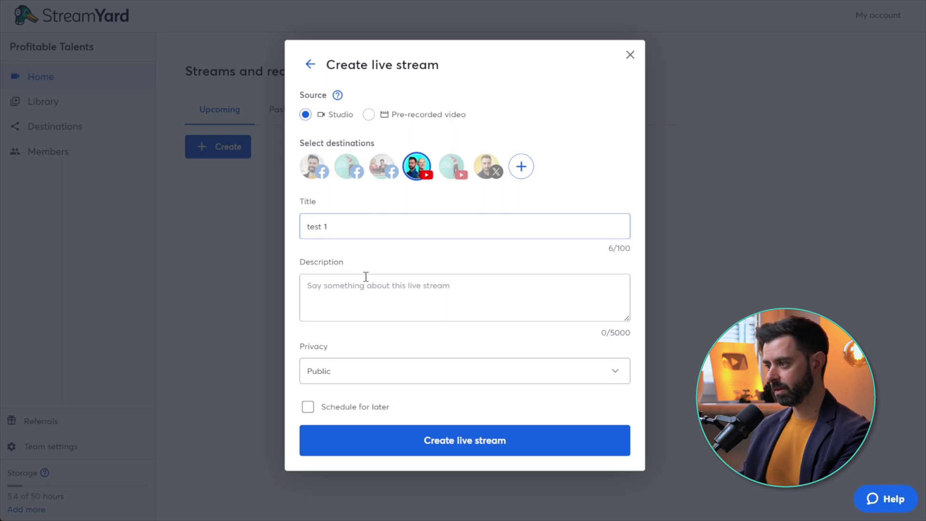
left_click(591, 379)
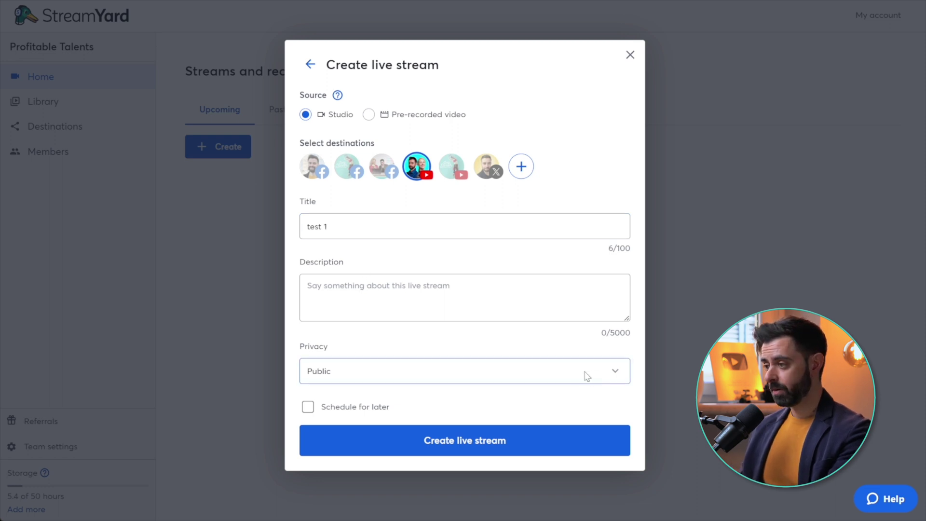
left_click(342, 411)
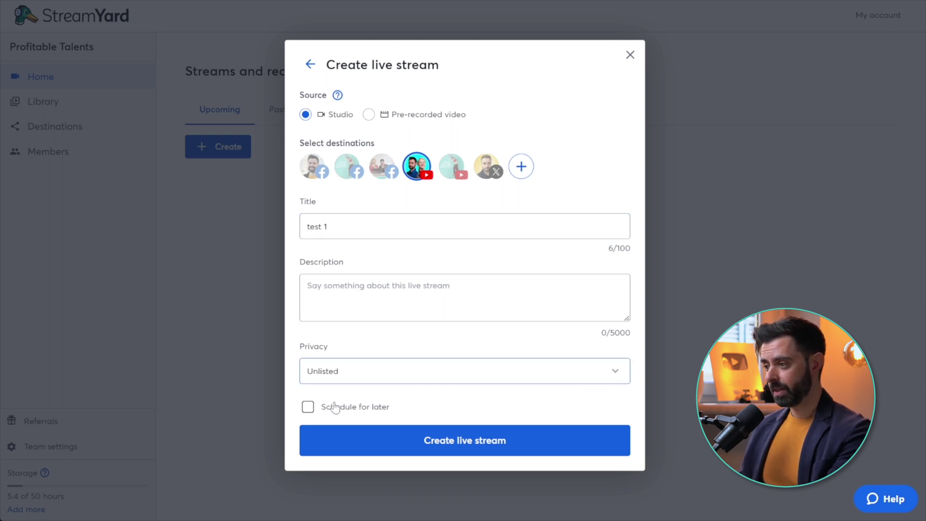
Schedule the live stream to start on Mar 6, 2024 at 08:00 PM and create it
left_click(308, 408)
scroll(631, 406, "down", 1)
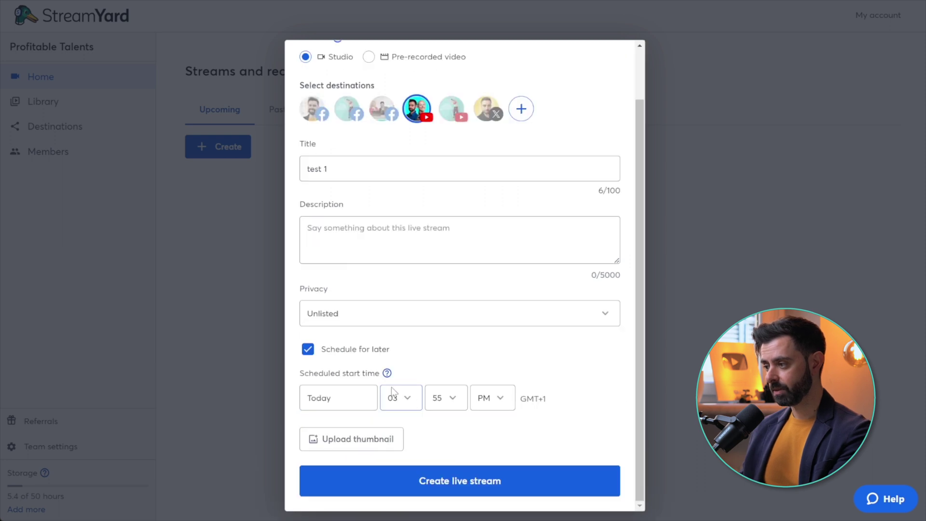
left_click(354, 396)
left_click(410, 217)
left_click(410, 216)
left_click(342, 283)
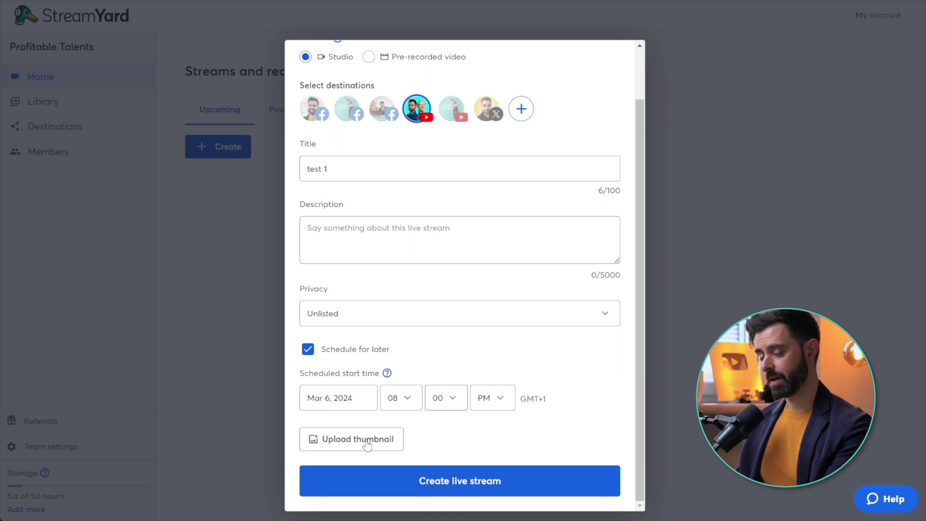
left_click(472, 481)
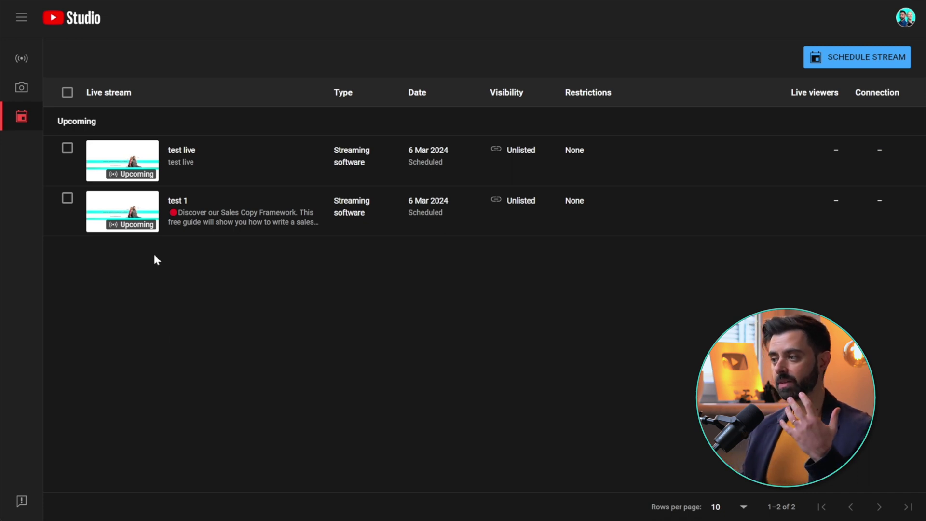
Open the scheduled "test 1" stream in YouTube Studio and disable its auto-start and DVR settings
left_click(177, 200)
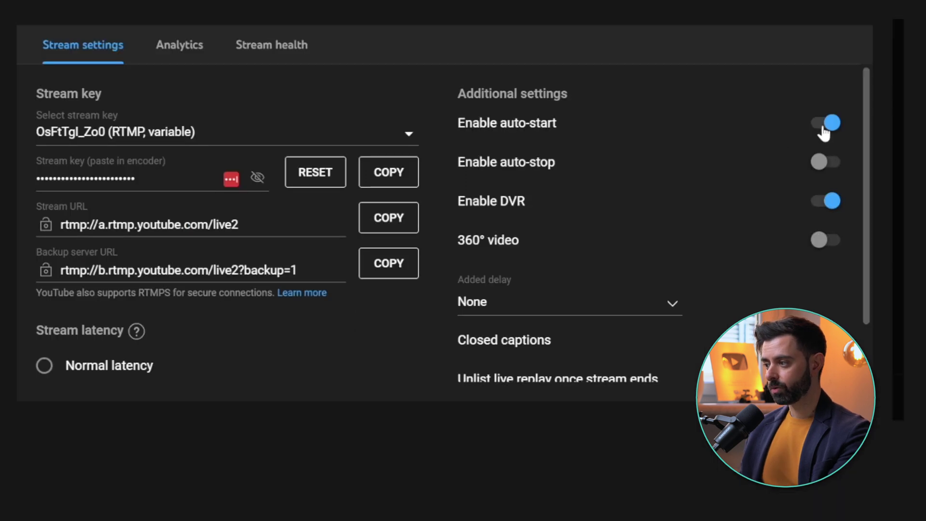
left_click(655, 300)
left_click(827, 201)
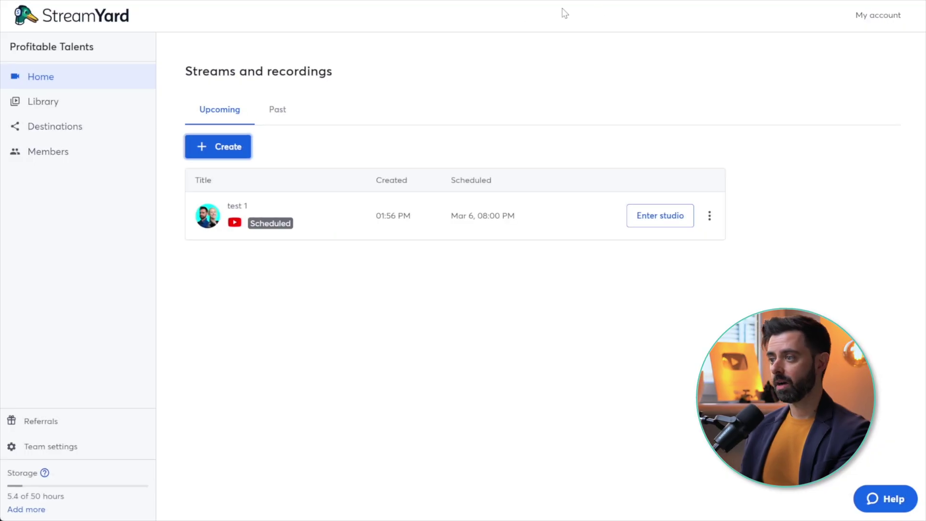
In StreamYard, enter the studio of the scheduled "test 1" stream, keeping the prefilled display name
left_click(666, 218)
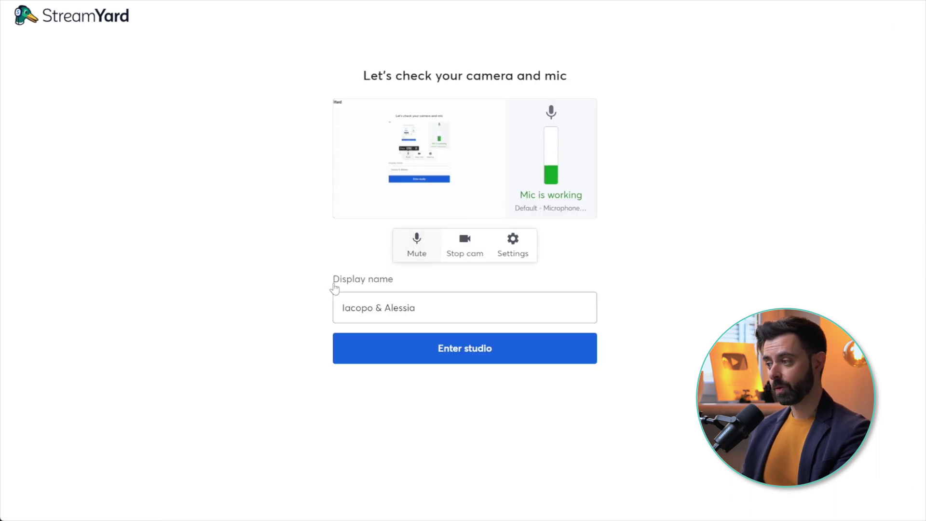
left_click_drag(419, 308, 371, 308)
left_click(344, 304)
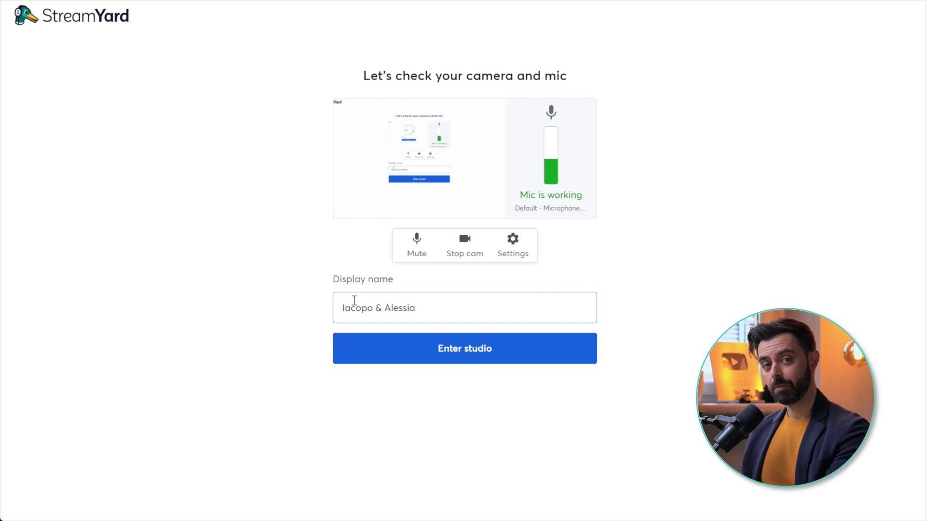
left_click(471, 358)
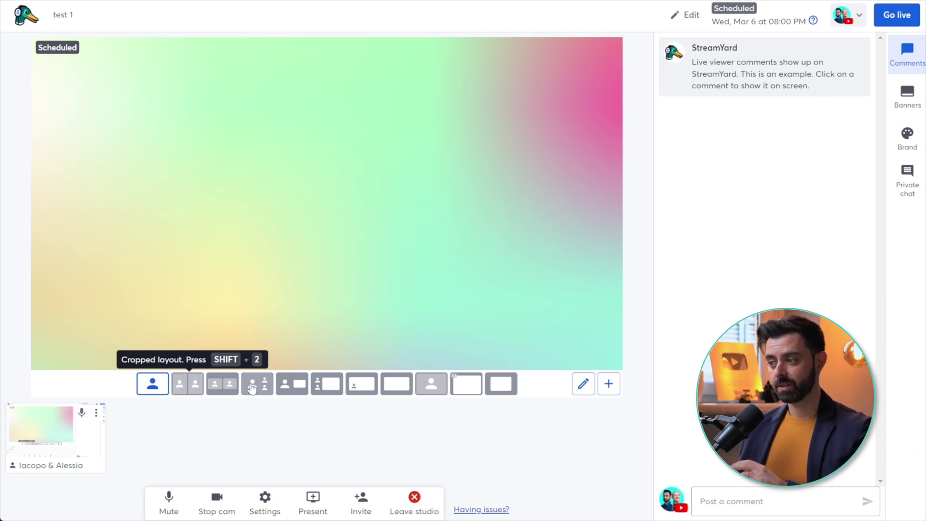
Show the "Try Kajabi for 30 days + BONUSES" banner from the Our LINKS folder on stream and open the private chat
left_click(907, 97)
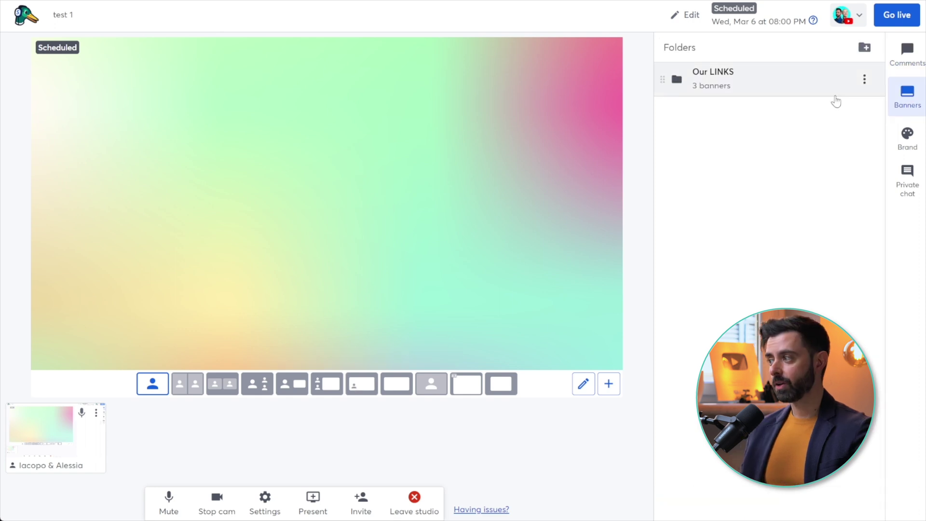
left_click(726, 85)
left_click(725, 138)
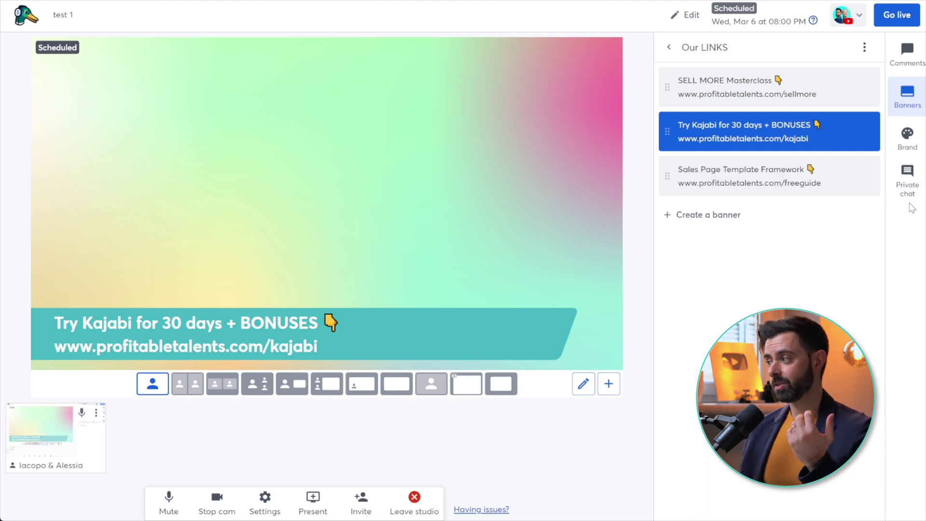
left_click(910, 183)
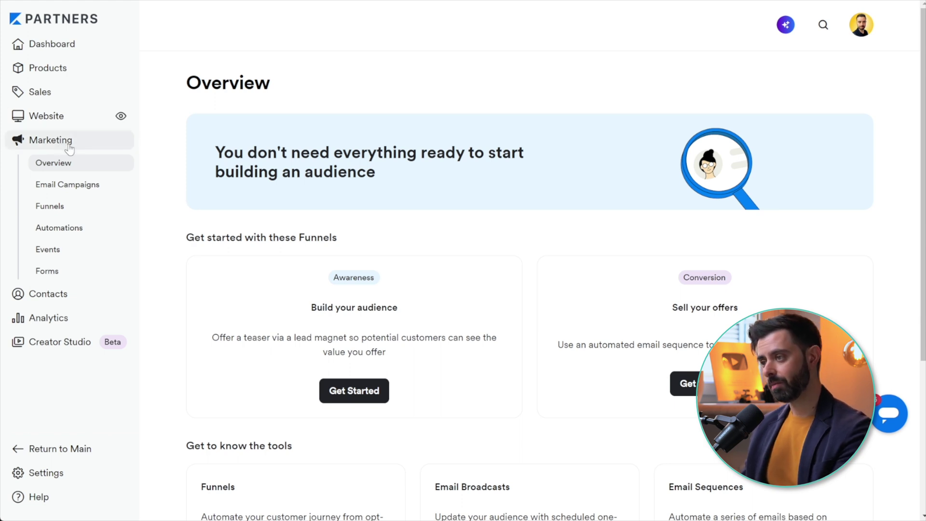
In Kajabi, start a new marketing funnel from the legacy Webinar blueprint
left_click(49, 206)
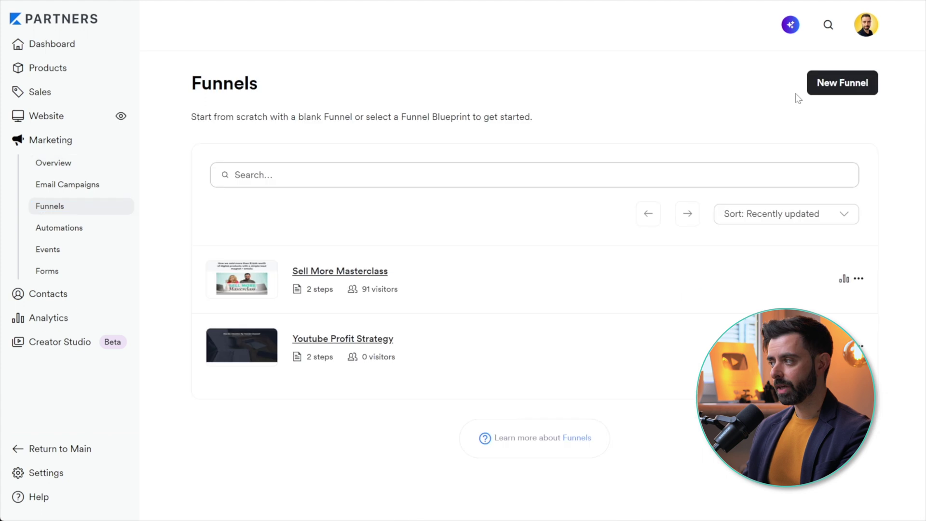
left_click(843, 83)
scroll(419, 130, "down", 10)
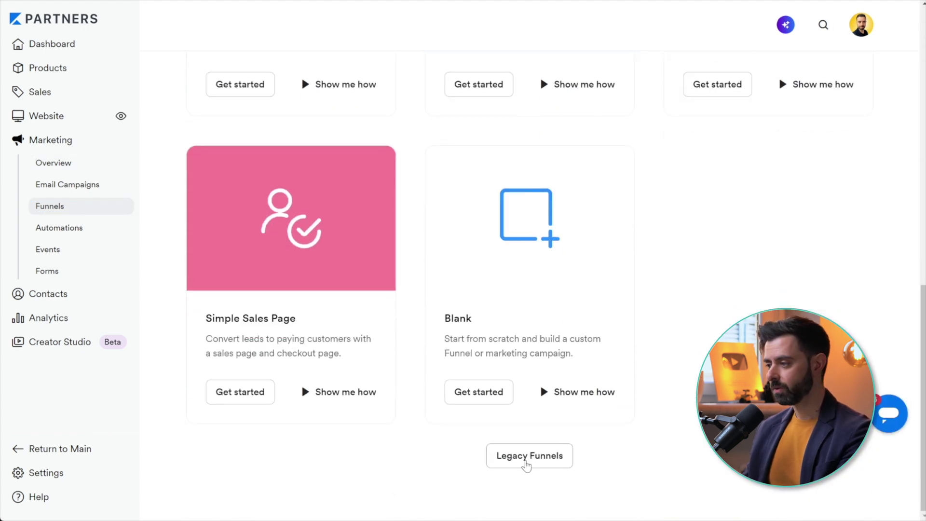
left_click(530, 464)
scroll(178, 264, "down", 15)
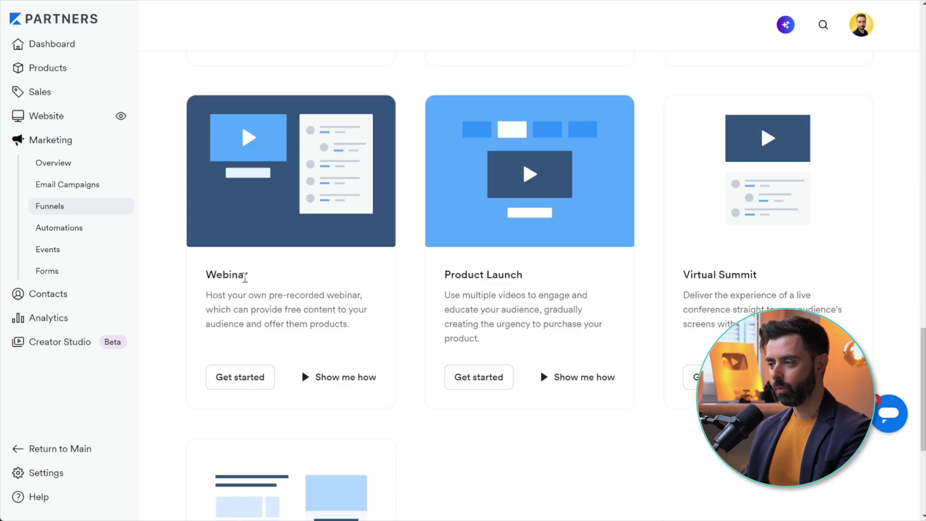
left_click(246, 378)
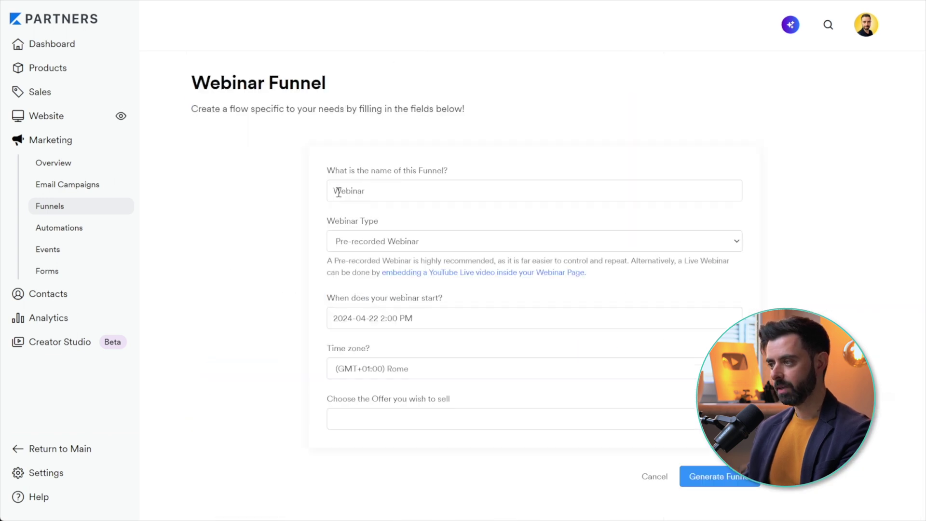
Set the webinar start to 2024-03-06 6:00 PM and generate the funnel with the name Webinar
left_click(373, 318)
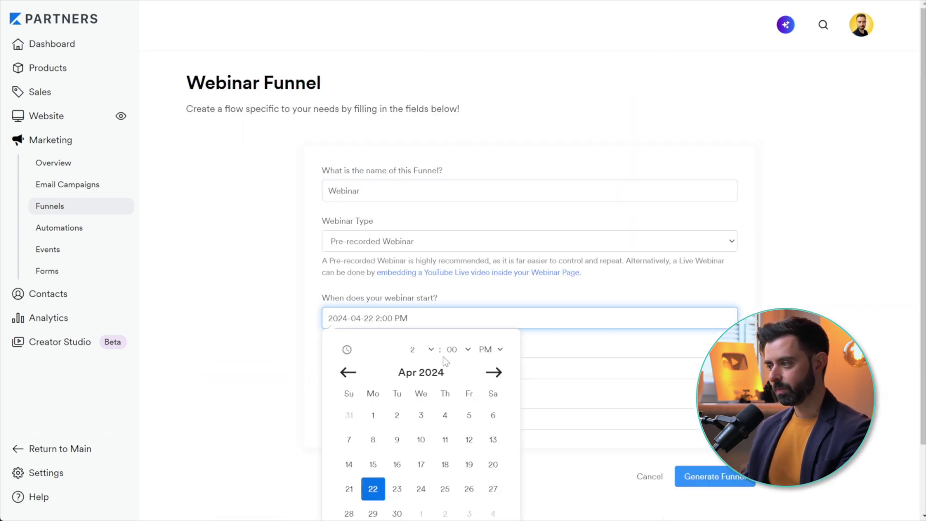
left_click(347, 372)
scroll(434, 381, "down", 1)
left_click(421, 379)
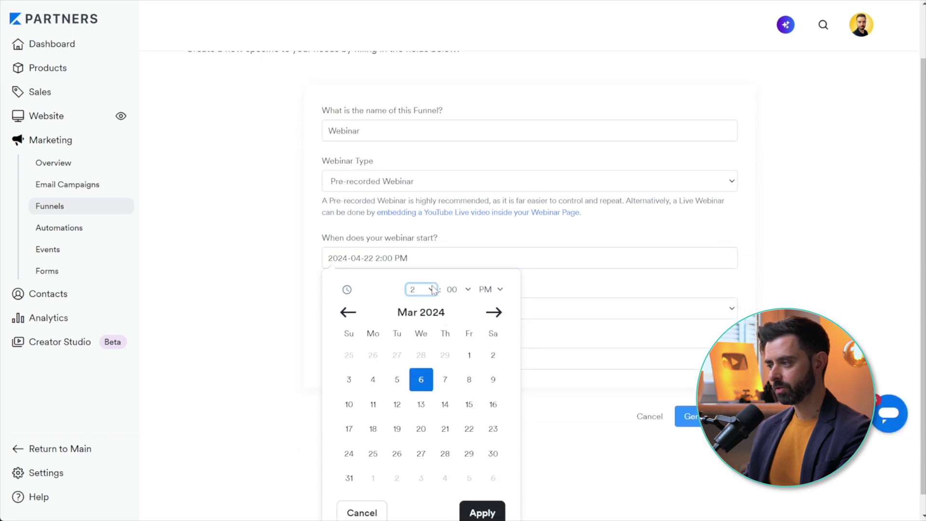
left_click(443, 335)
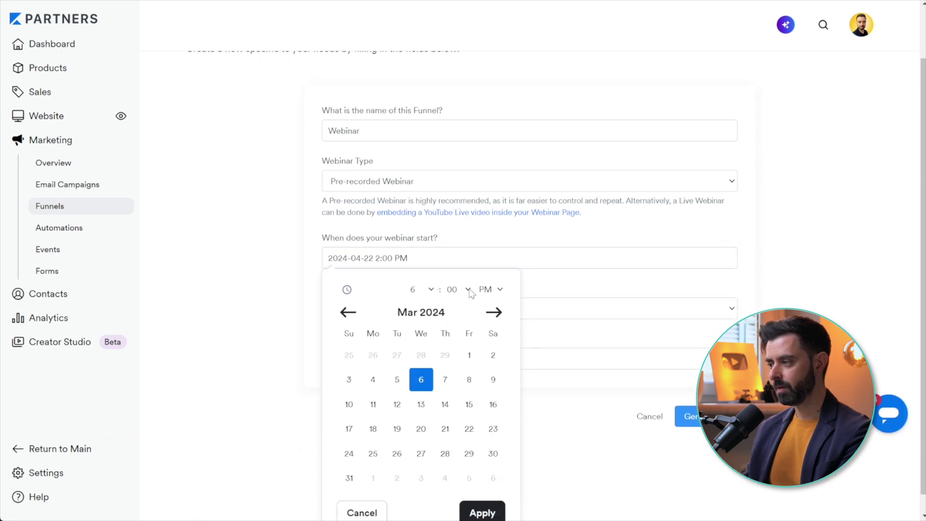
left_click(483, 512)
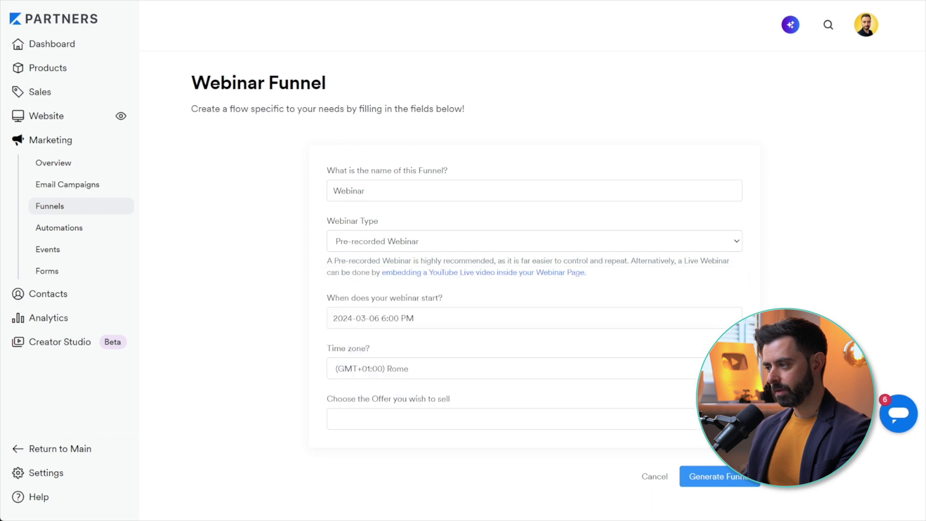
left_click(717, 476)
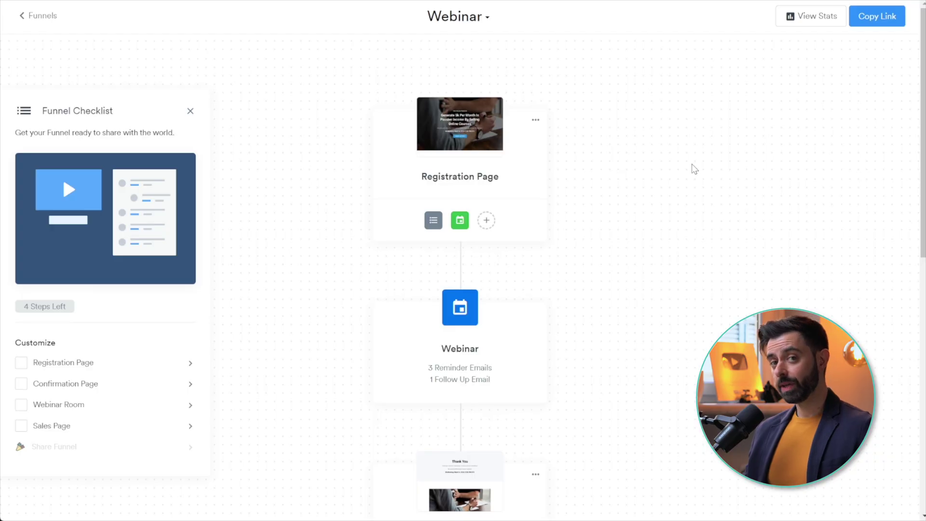
Review the generated funnel's steps, and open its Webinar Room page from the website's funnel pages for design editing
scroll(695, 169, "down", 10)
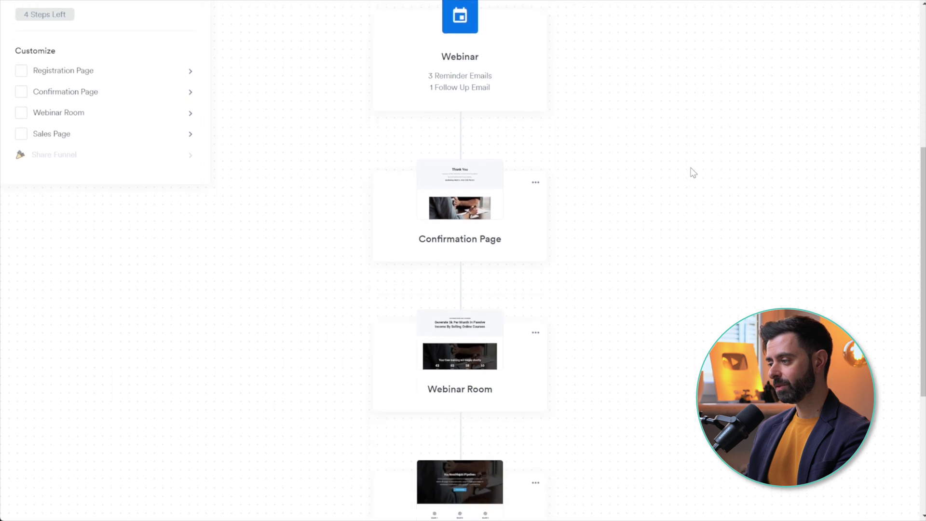
scroll(686, 210, "up", 10)
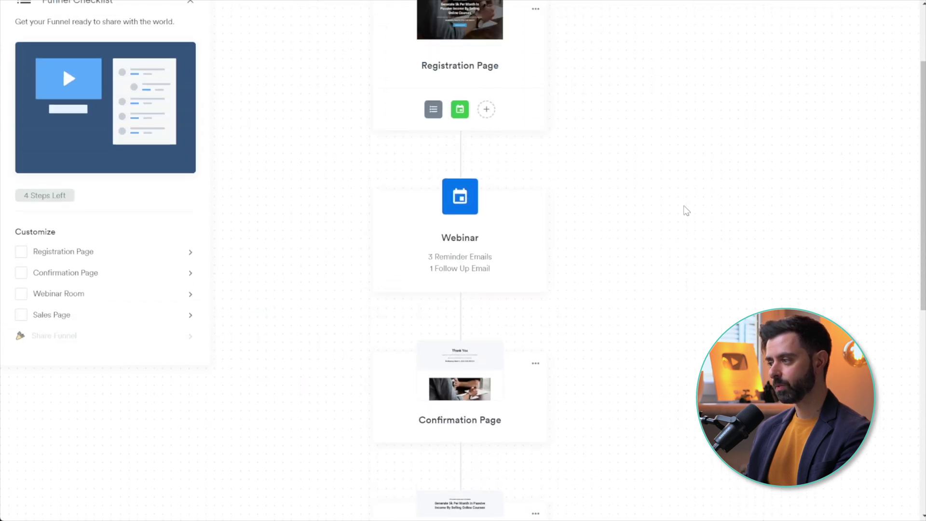
scroll(690, 207, "down", 6)
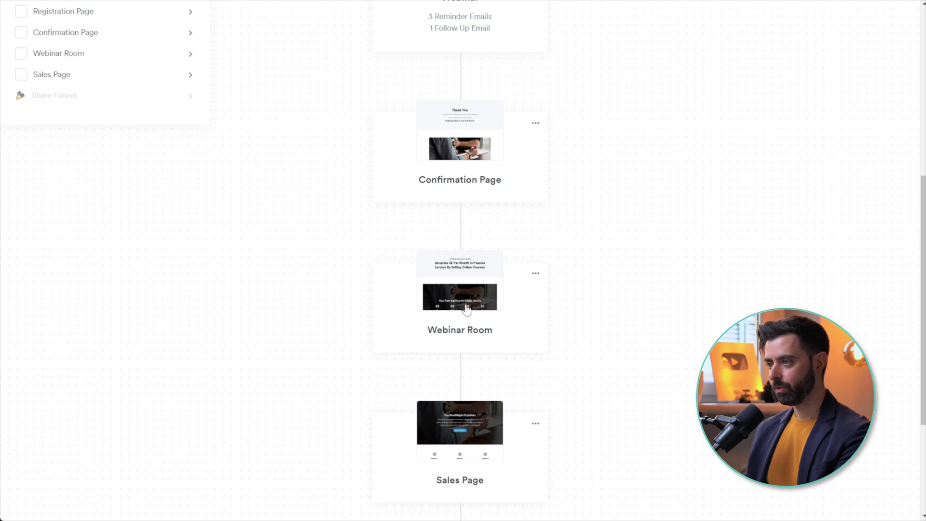
scroll(289, 192, "up", 6)
left_click(45, 17)
left_click(47, 121)
left_click(53, 160)
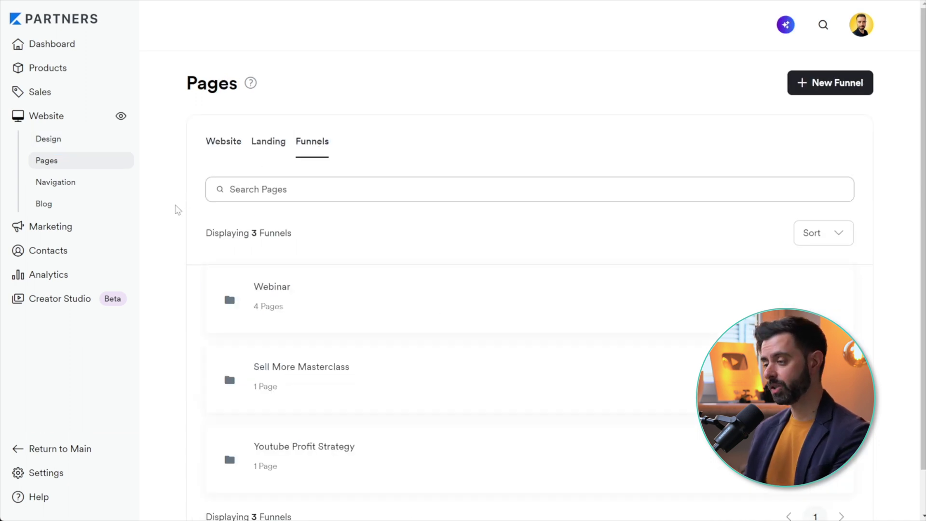
scroll(292, 216, "down", 1)
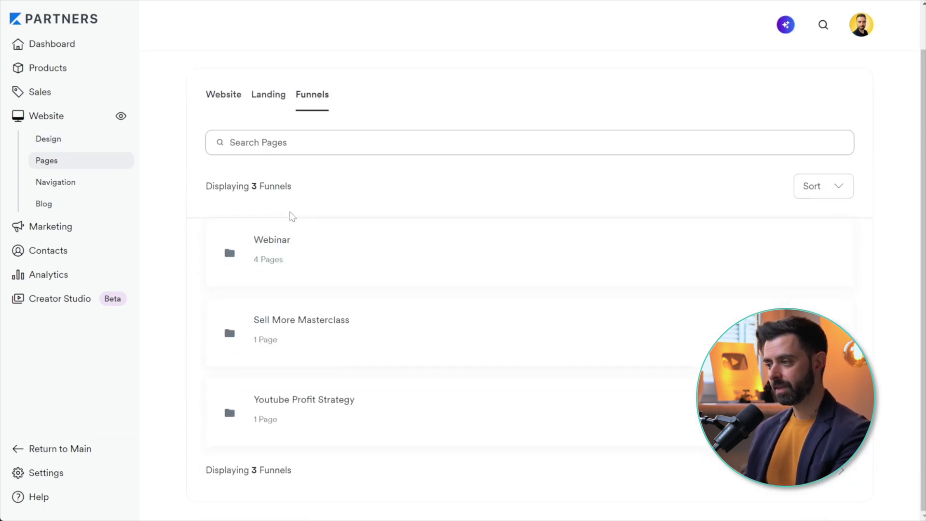
left_click(282, 251)
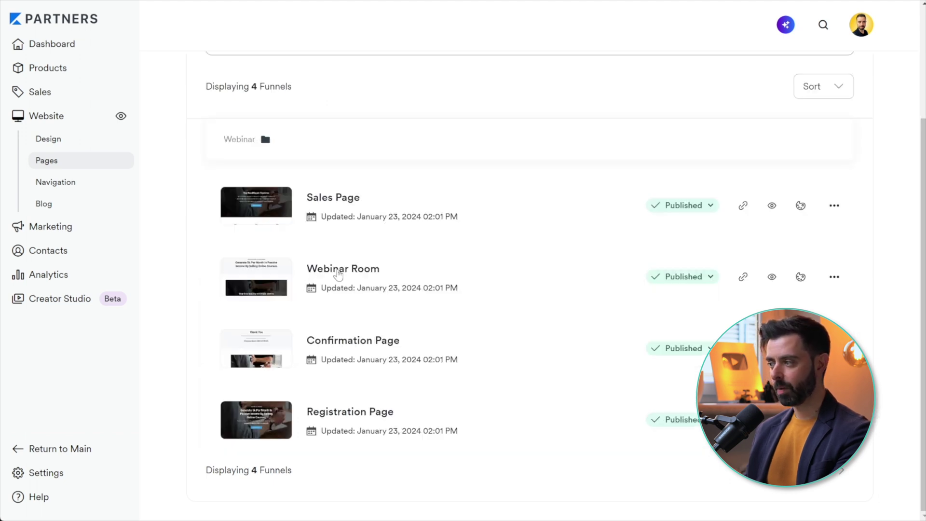
left_click(800, 280)
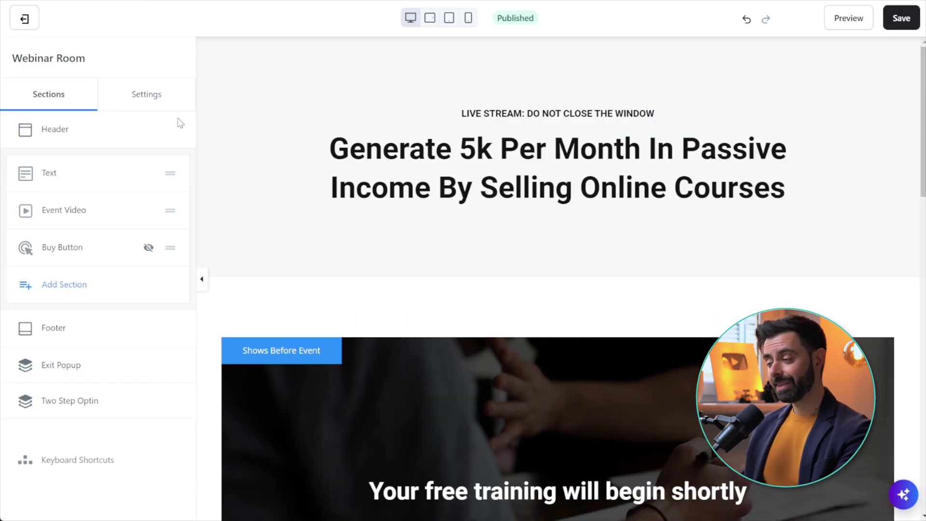
Delete the Event Video section from the Webinar Room page
left_click(429, 170)
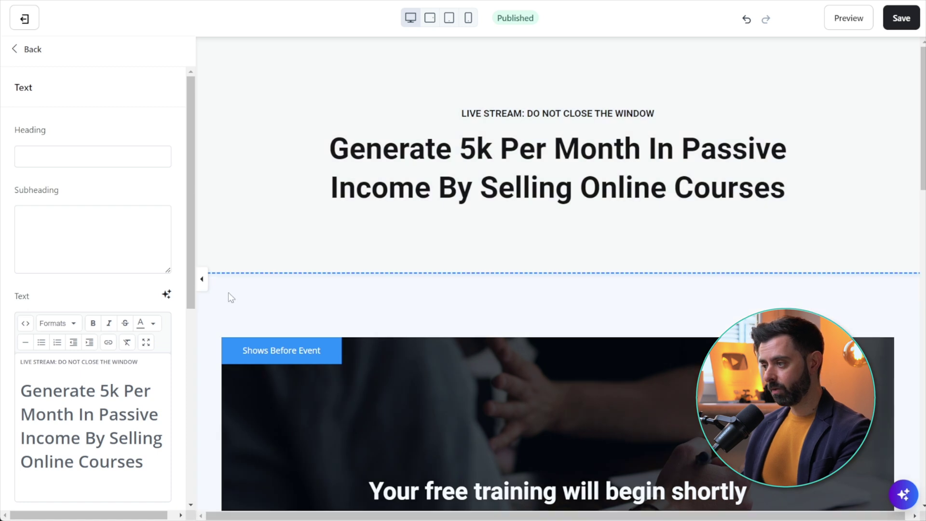
scroll(228, 292, "down", 9)
scroll(260, 273, "down", 9)
scroll(259, 271, "up", 17)
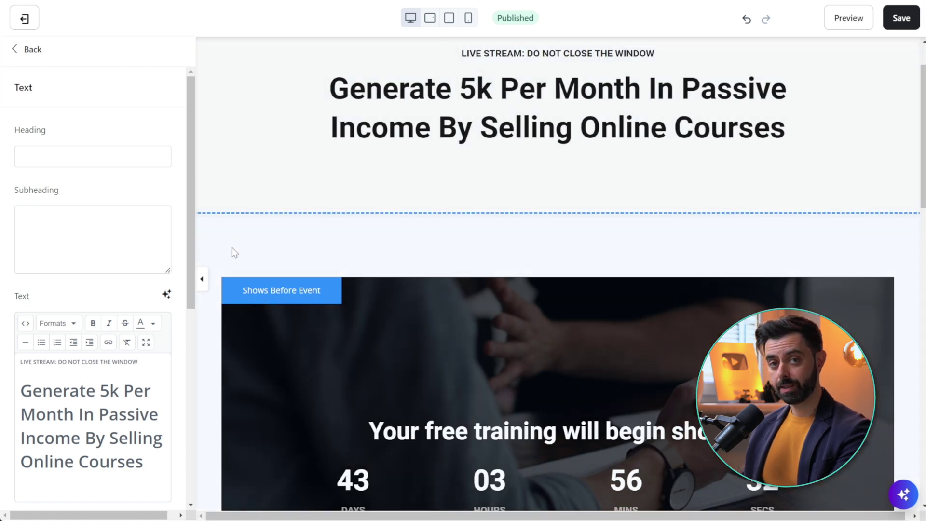
left_click(235, 254)
scroll(225, 255, "down", 10)
scroll(100, 482, "down", 10)
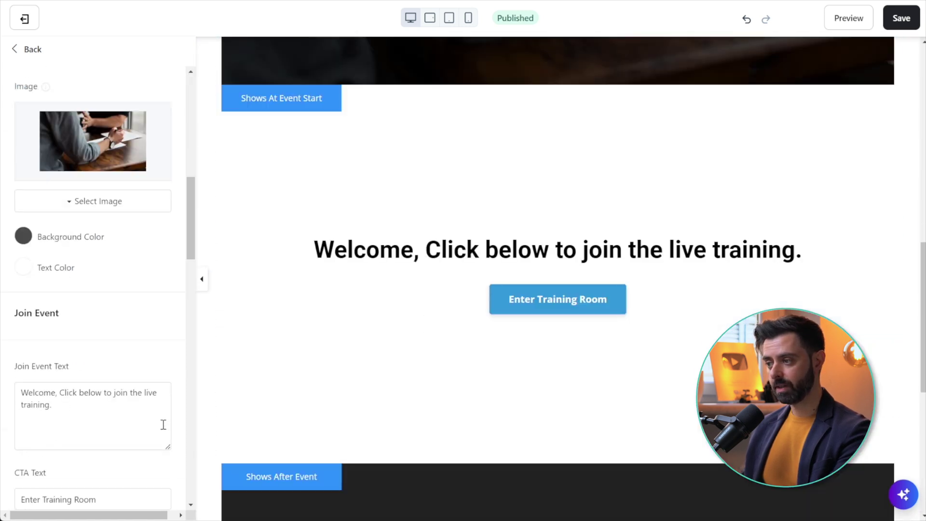
left_click(98, 497)
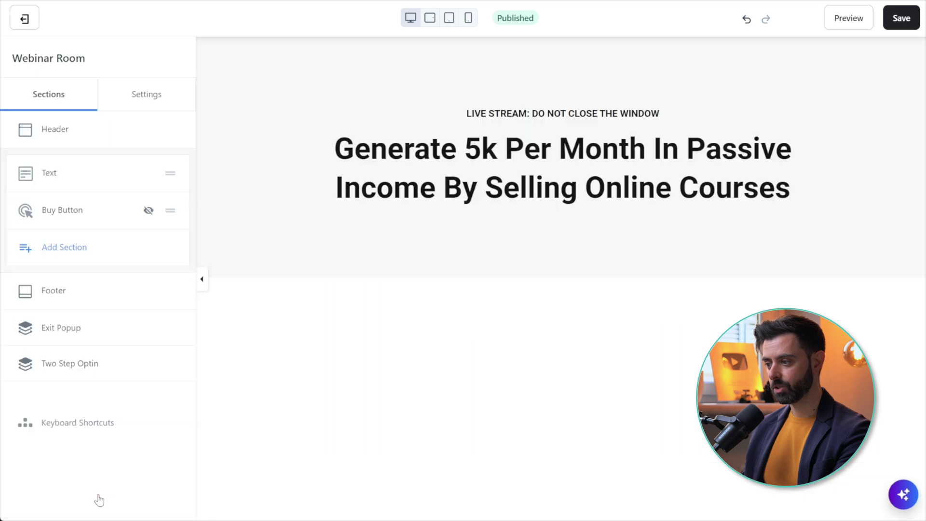
Add a YouTube Live section to the Webinar Room page
left_click(74, 258)
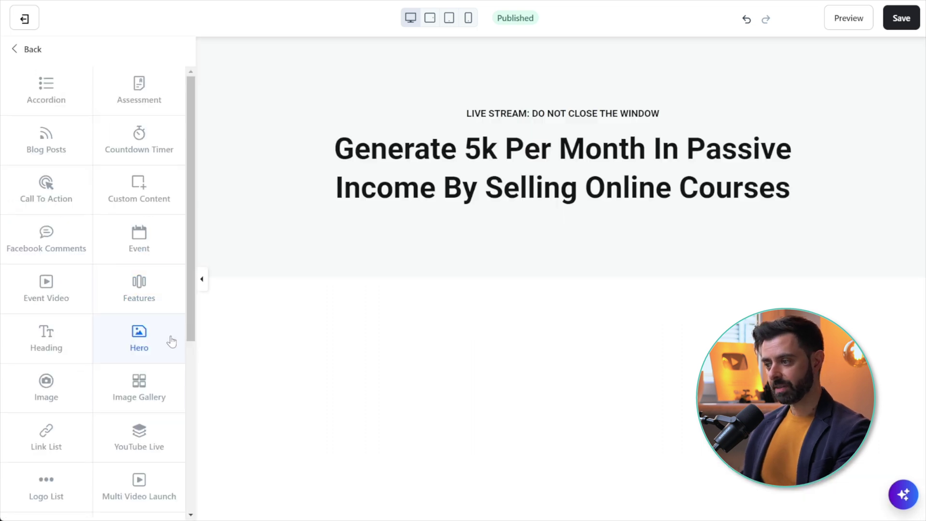
left_click(139, 434)
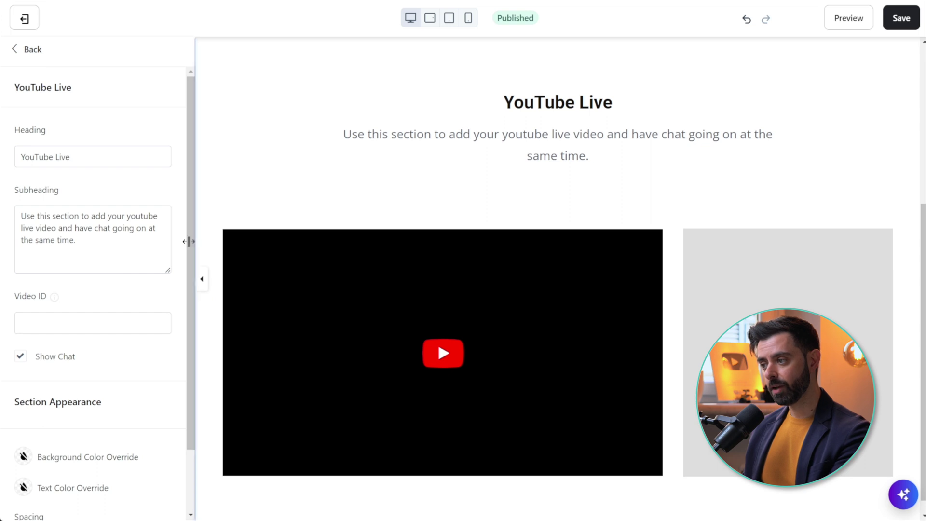
scroll(46, 277, "down", 1)
Copy the video ID OsFtTgI_Zo0 from the "test 1" stream's YouTube Studio URL into the YouTube Live section's Video ID and preview the page
left_click(35, 280)
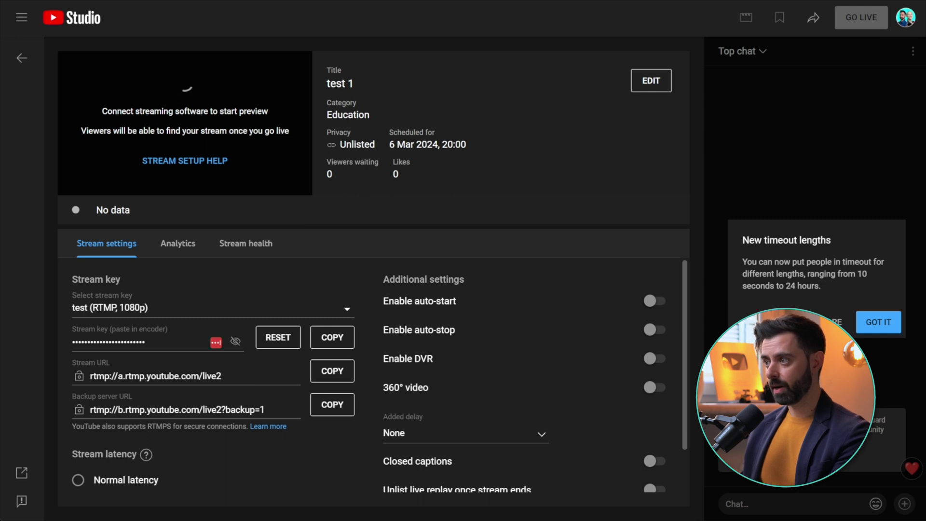
key("ctrl+l")
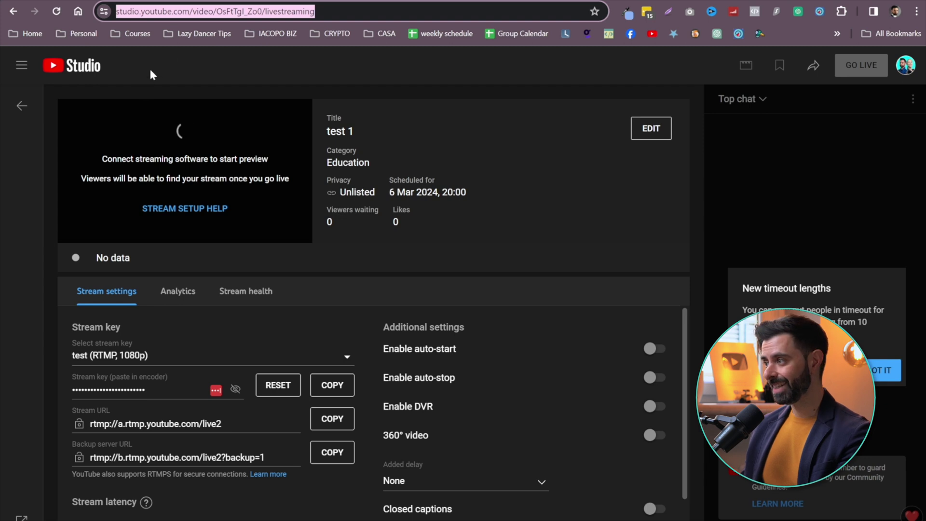
left_click(283, 15)
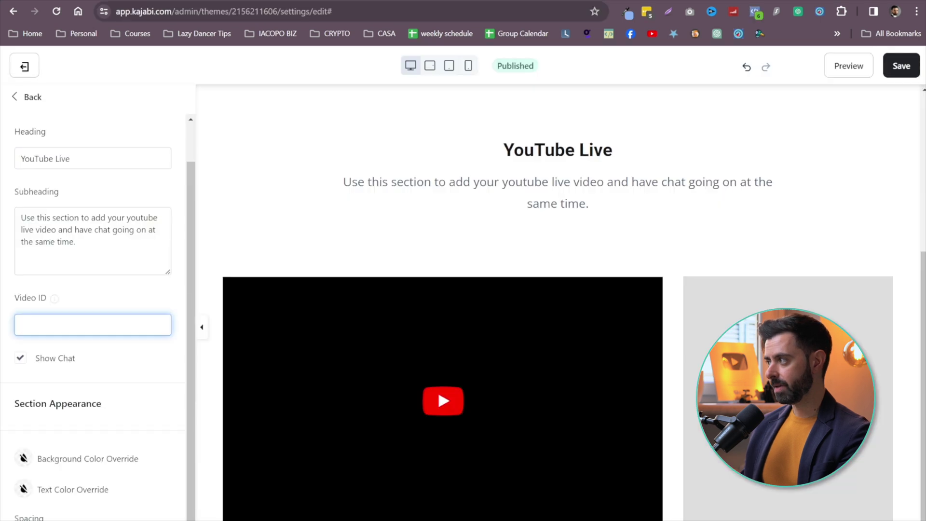
left_click(62, 322)
type("OsFtTgl_Zoo")
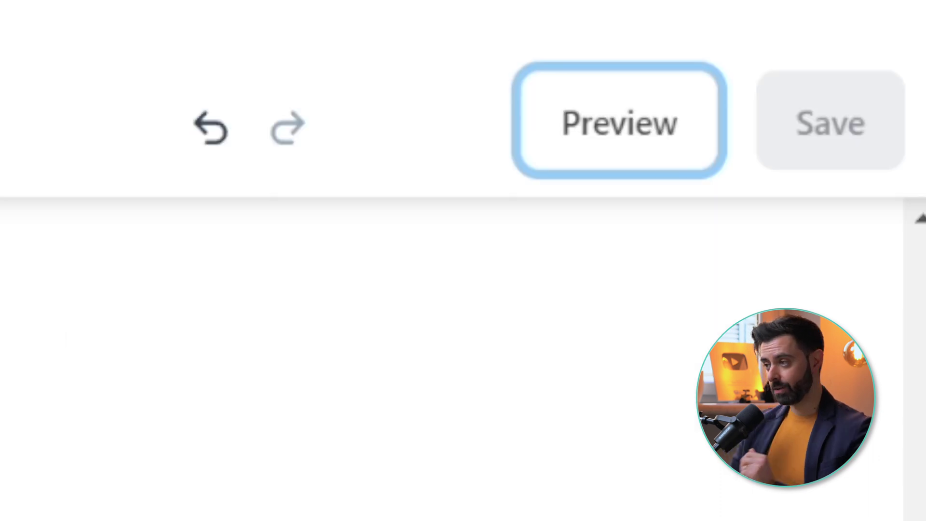
left_click(661, 124)
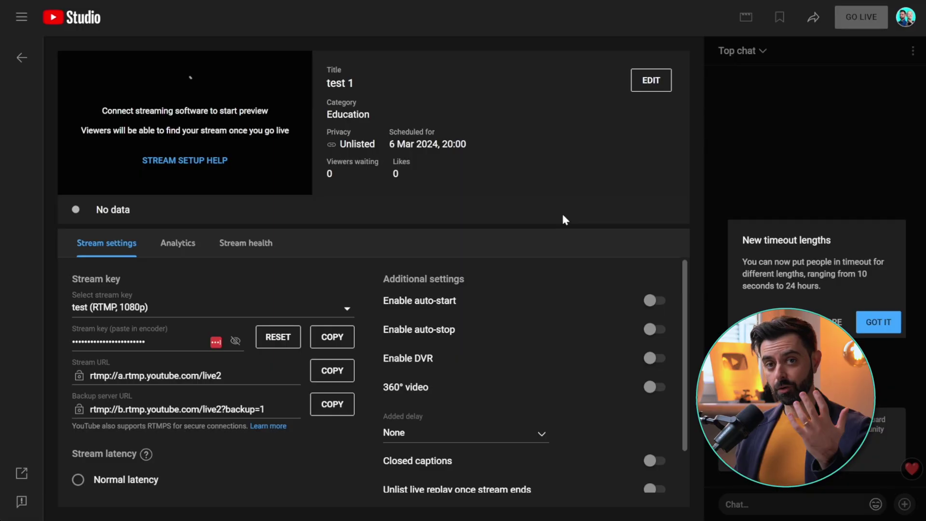
Check the embedding permission in the "test 1" stream's edit settings and close them without changes
left_click(648, 82)
scroll(749, 128, "down", 20)
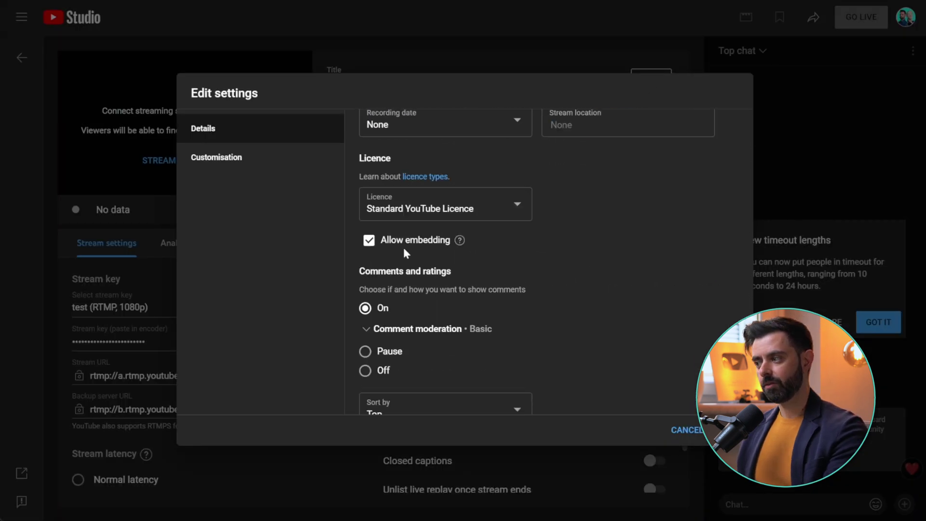
left_click(687, 429)
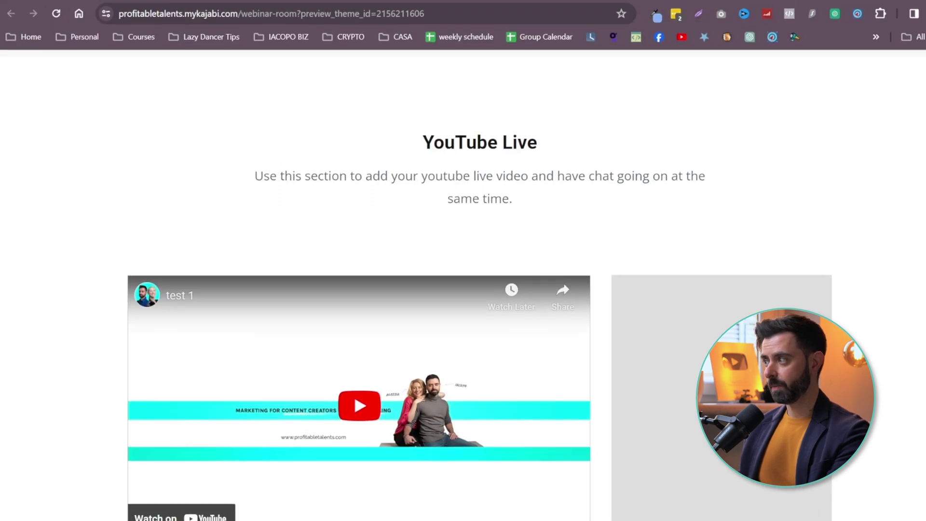
left_click(249, 14)
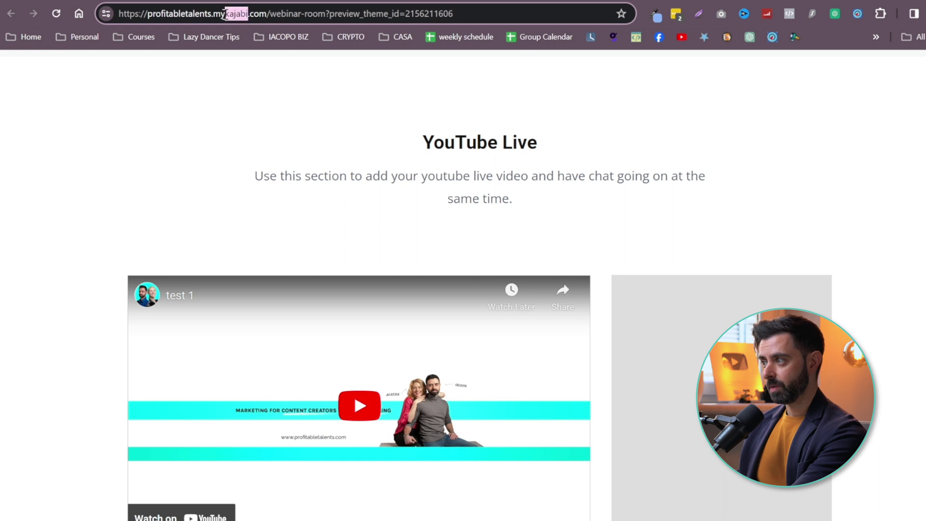
key("BackSpace")
key("BackSpace")
key("ctrl+Left")
type("www.")
key("Return")
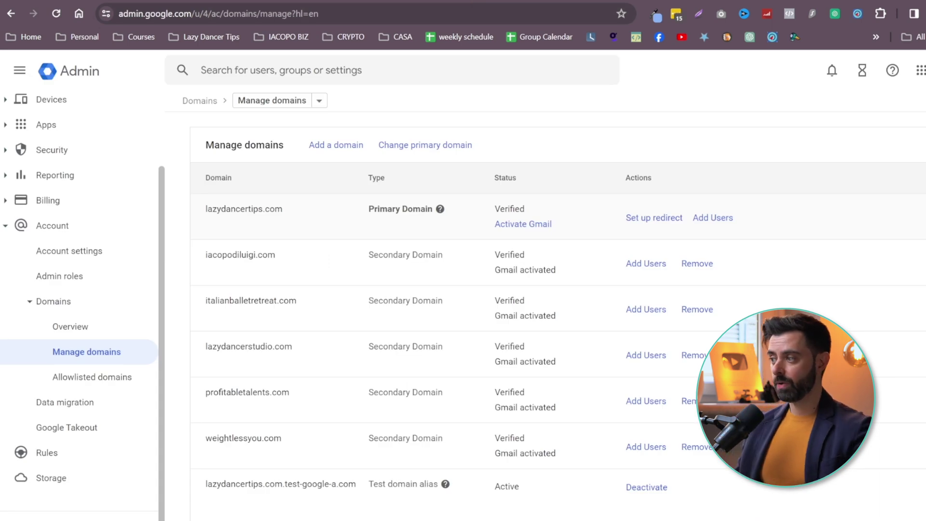
Start adding a domain from Google Admin's domain management page
left_click(336, 149)
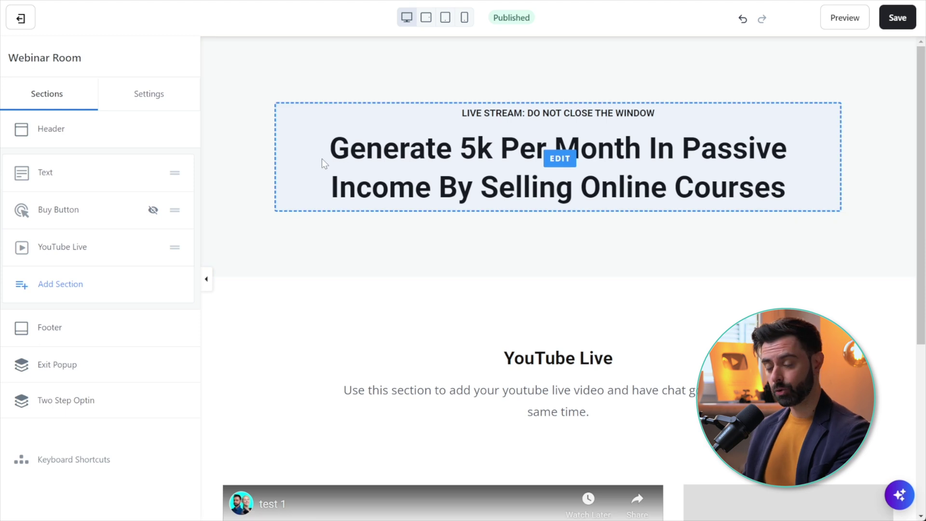
Reduce the spacing of the Webinar Room's headline Text section to Extra Small and return to the section list
left_click(328, 145)
scroll(186, 324, "down", 8)
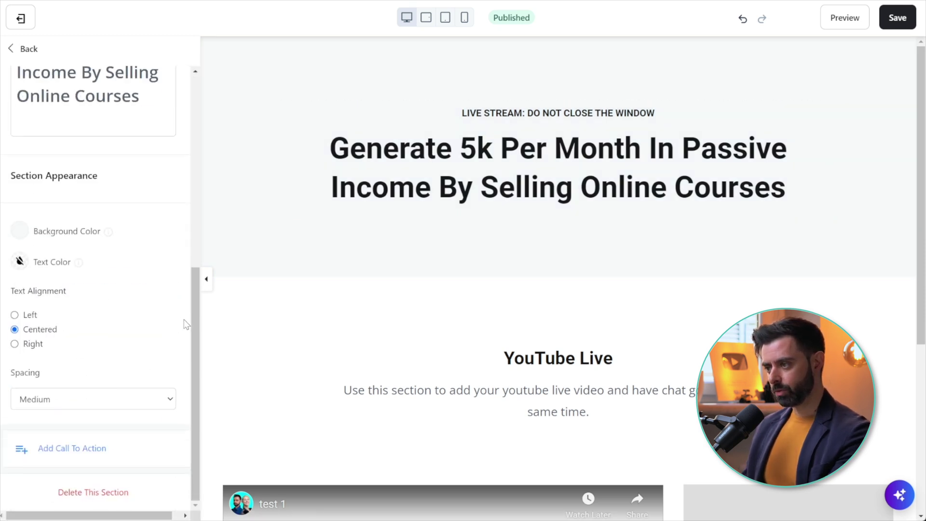
left_click(59, 403)
left_click(53, 427)
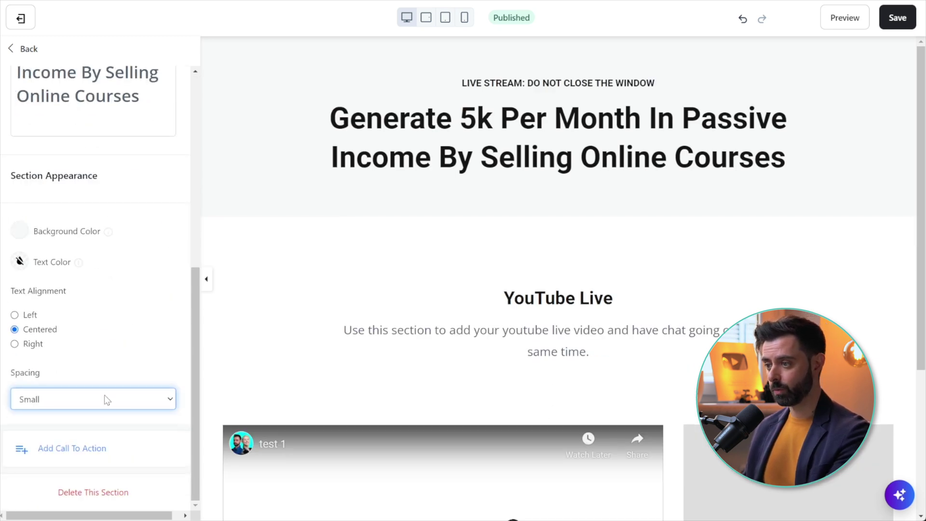
left_click(110, 418)
scroll(283, 517, "down", 4)
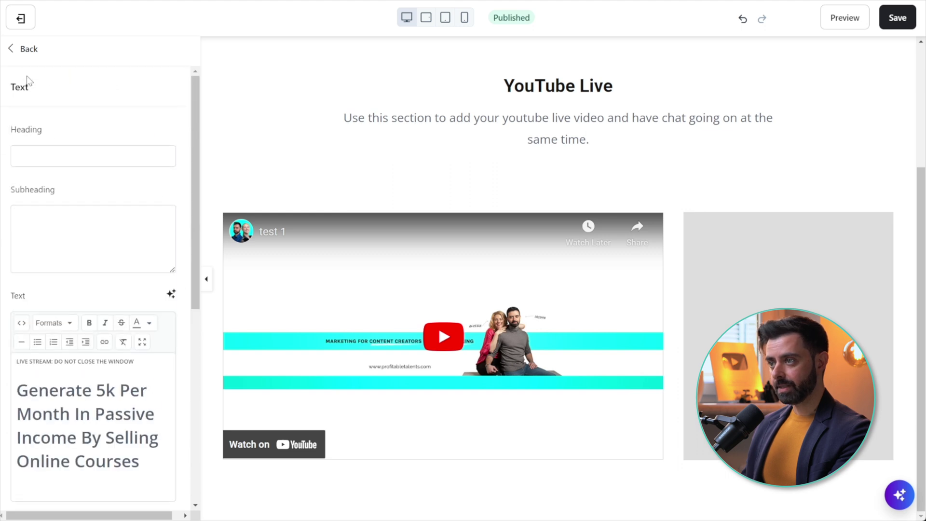
left_click(29, 49)
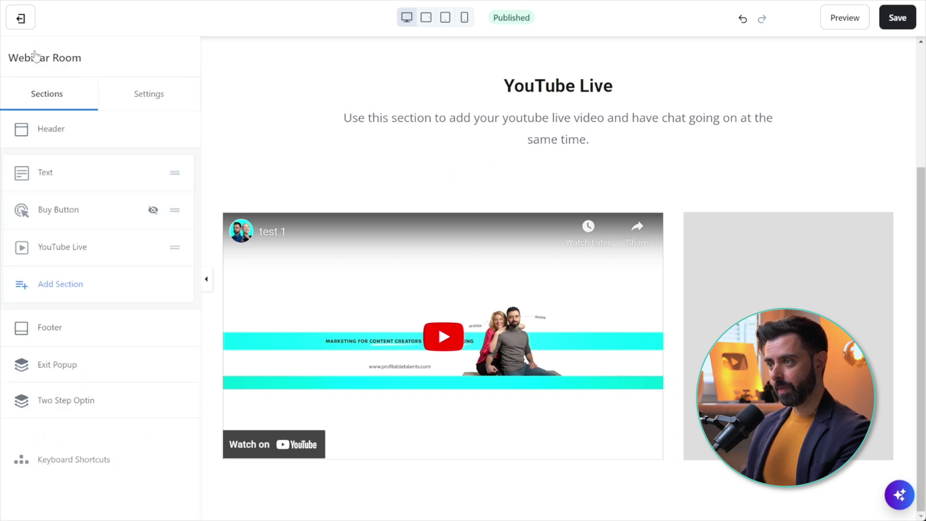
Add a Custom Content section with the heading "CHECK OUT MY AMAZING PROGRAM" and Extra Small spacing
left_click(53, 285)
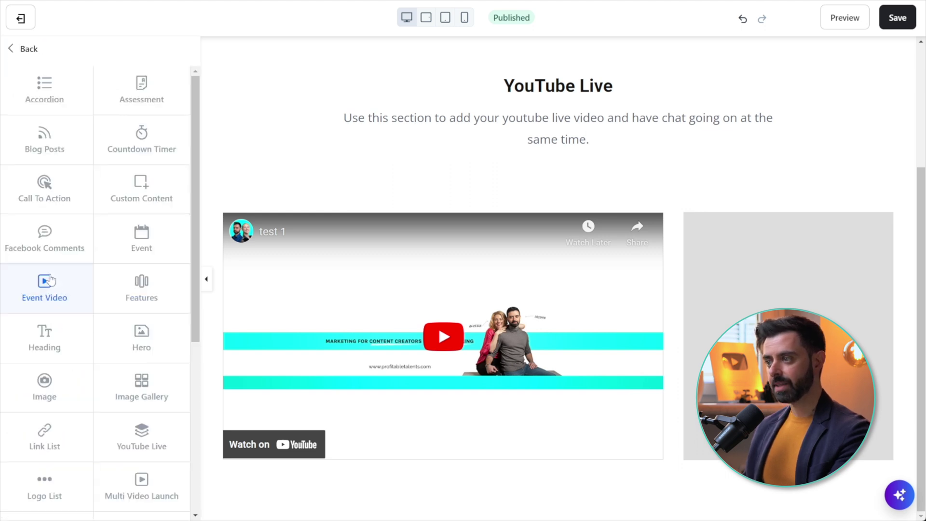
left_click(141, 186)
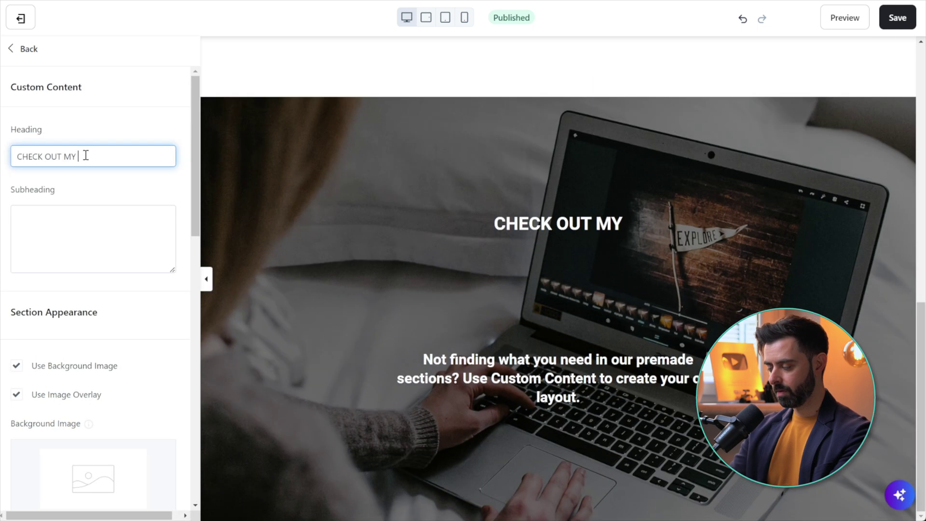
type("GRAM")
scroll(68, 202, "down", 10)
left_click(56, 223)
left_click(53, 244)
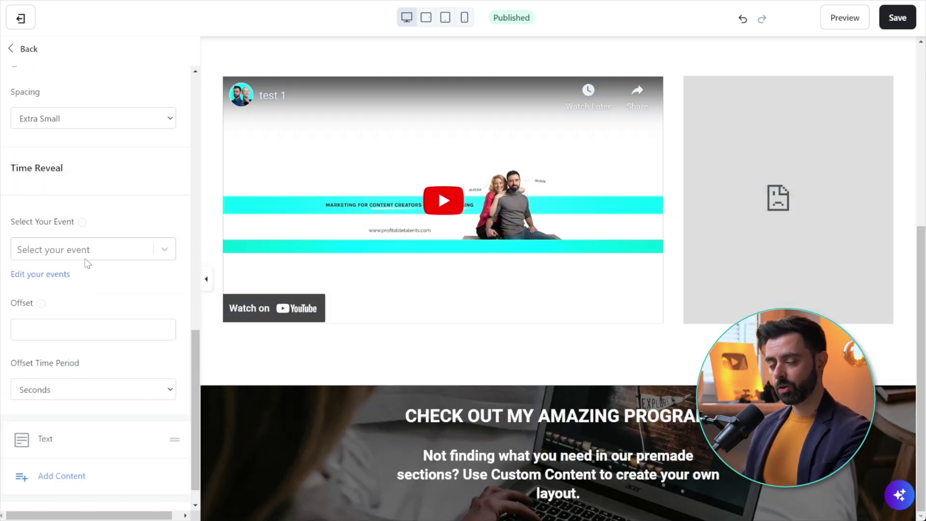
Set the Custom Content section's Time Reveal to the Webinar event with an offset of 45 minutes
left_click(114, 256)
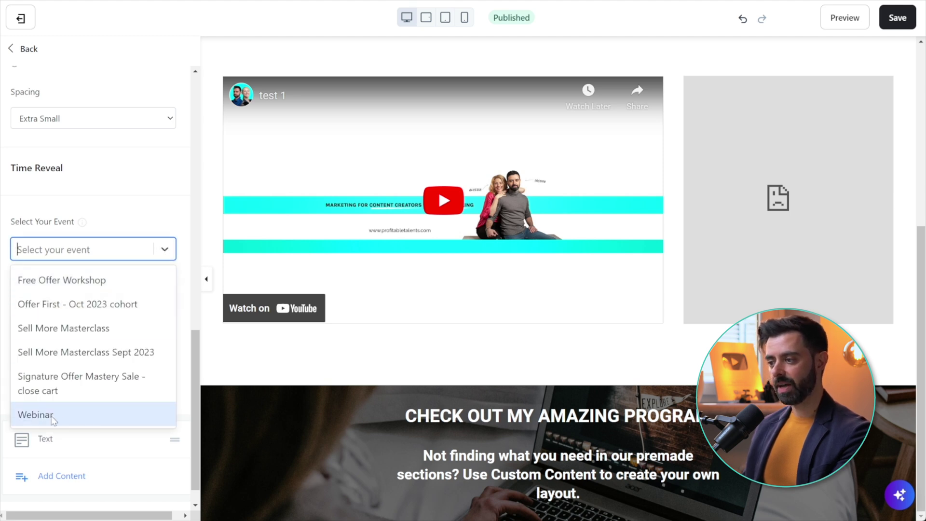
left_click(57, 413)
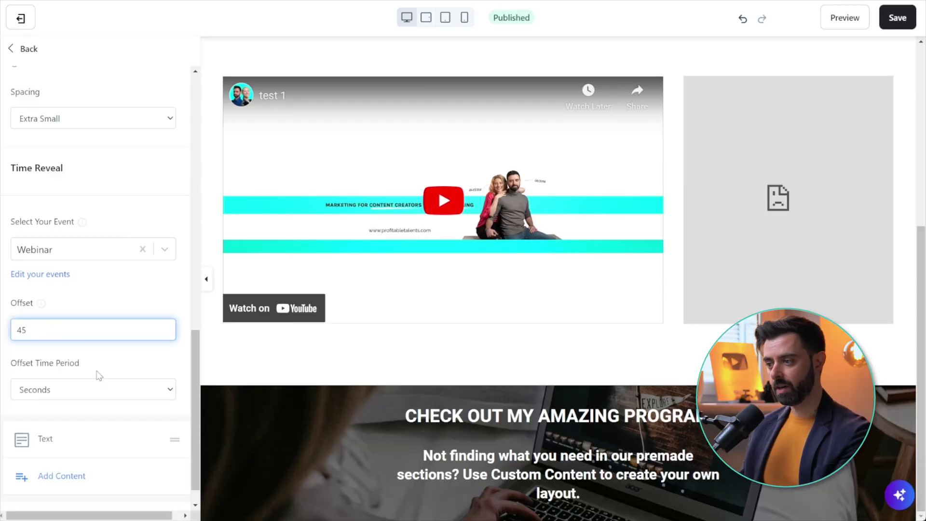
left_click(85, 386)
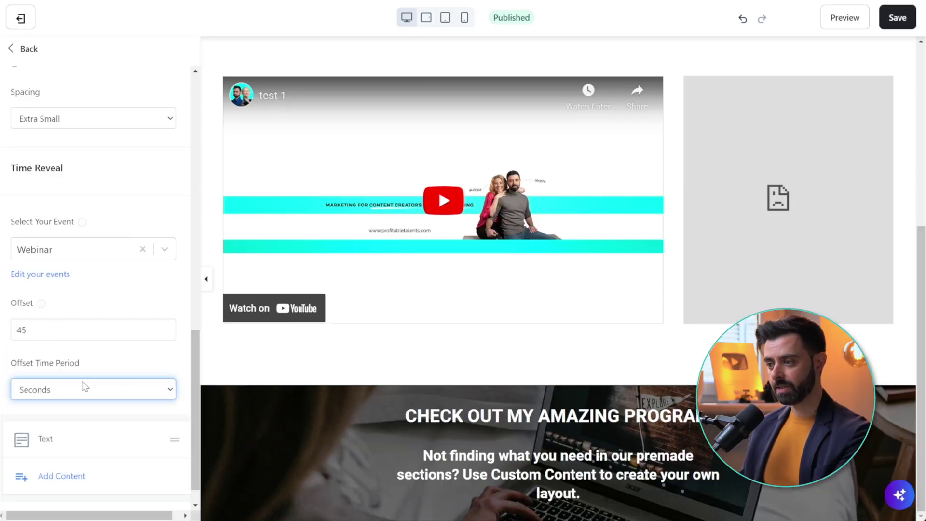
scroll(58, 434, "down", 1)
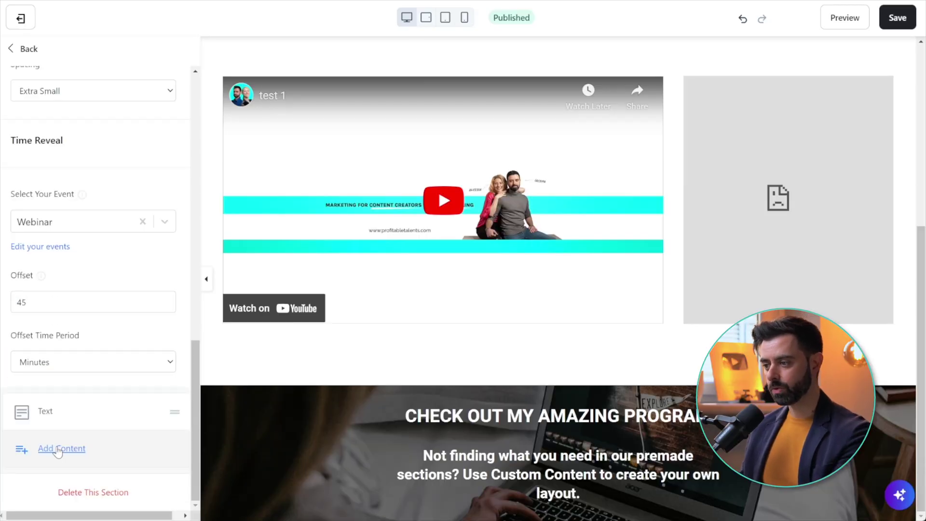
Add a Call To Action with the button text "LEARN MORE" to the Custom Content section, select its URL, and save the page
left_click(58, 450)
left_click(45, 86)
left_click(93, 288)
type("LEARN MORE")
triple_click(133, 385)
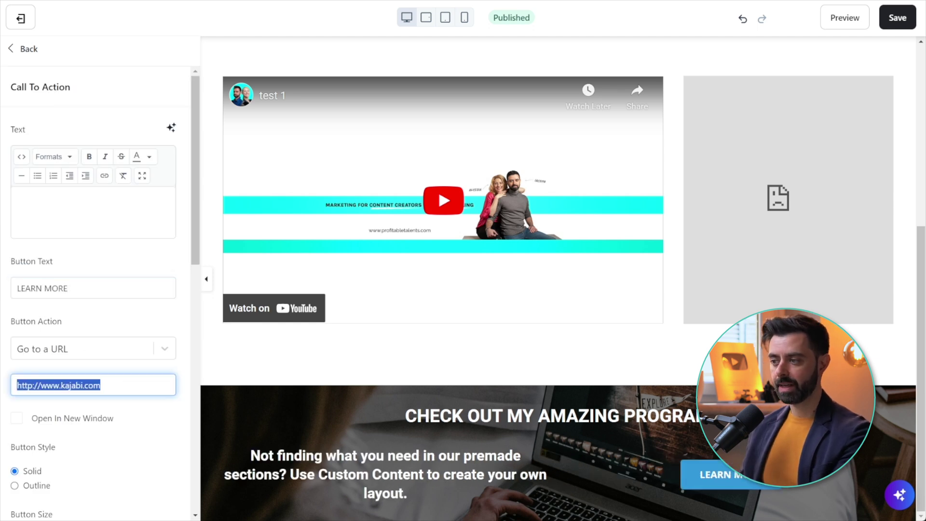
key("ctrl+s")
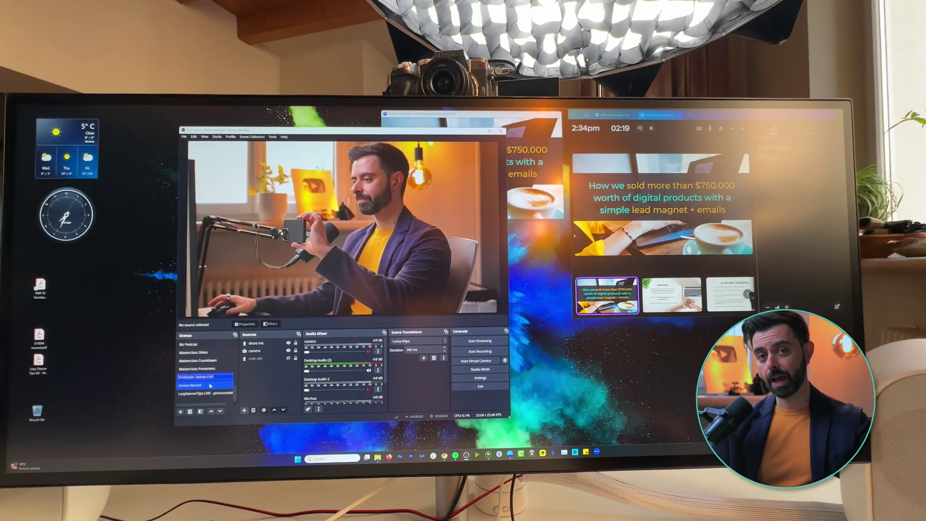
left_click(210, 380)
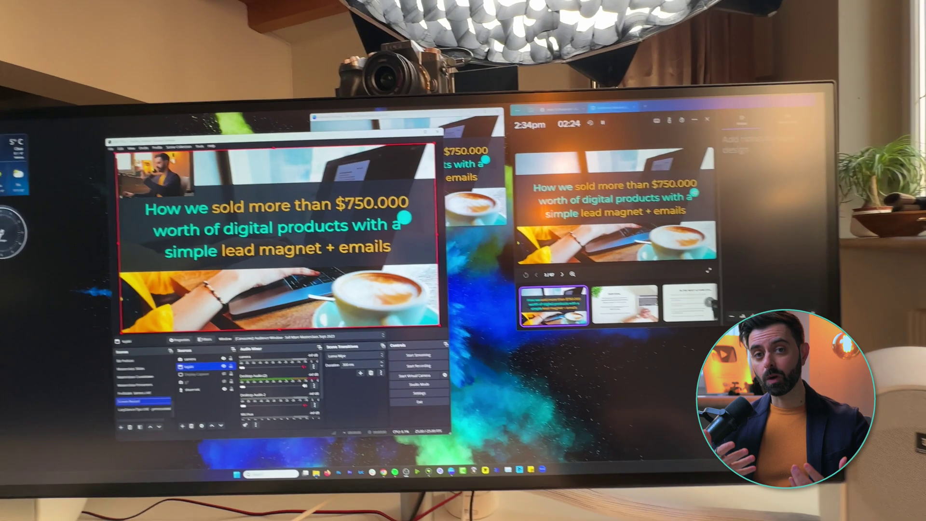
key("Right")
key("Right")
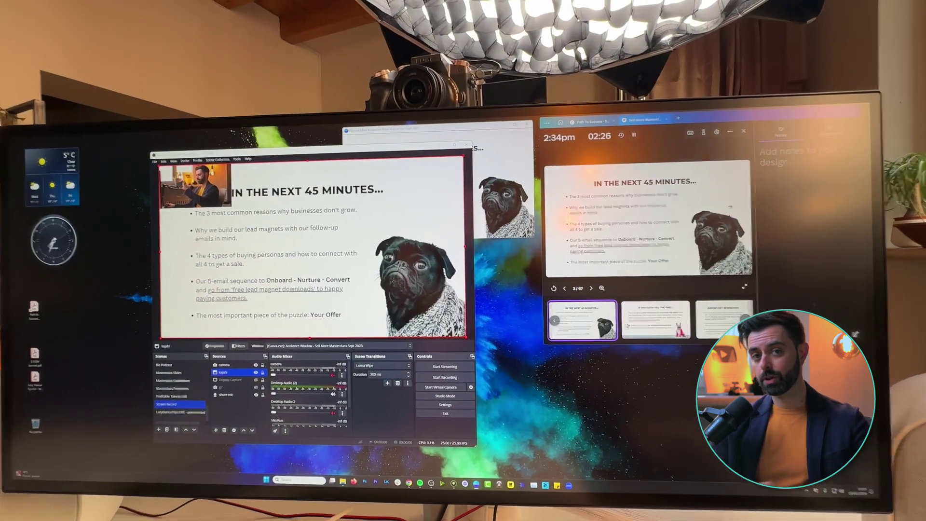
key("Right")
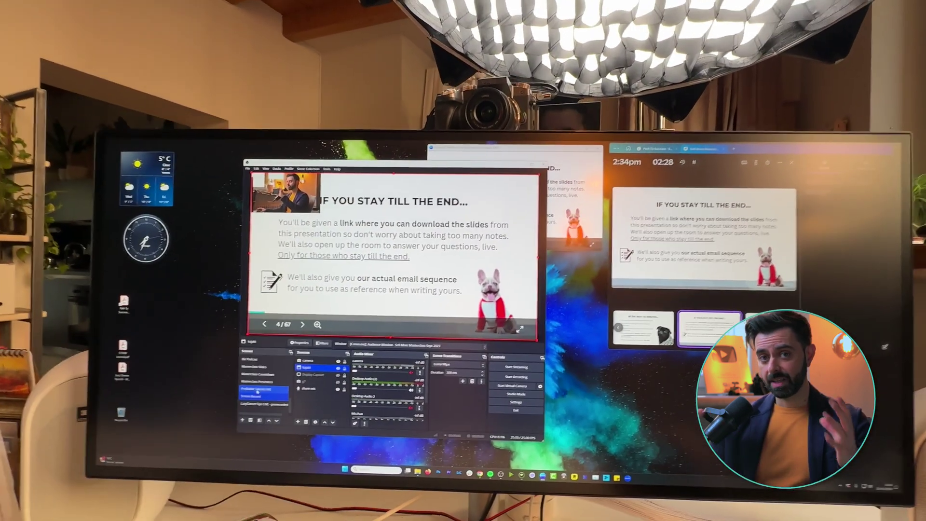
left_click(257, 390)
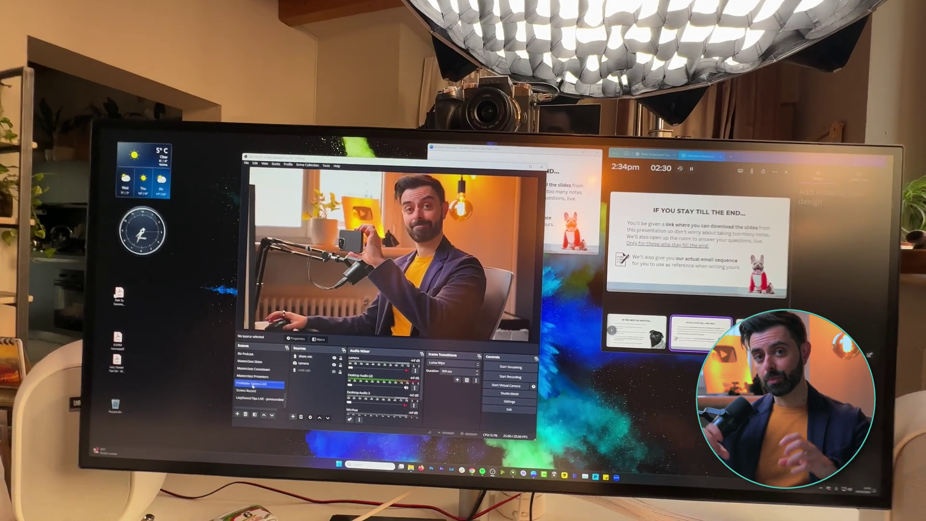